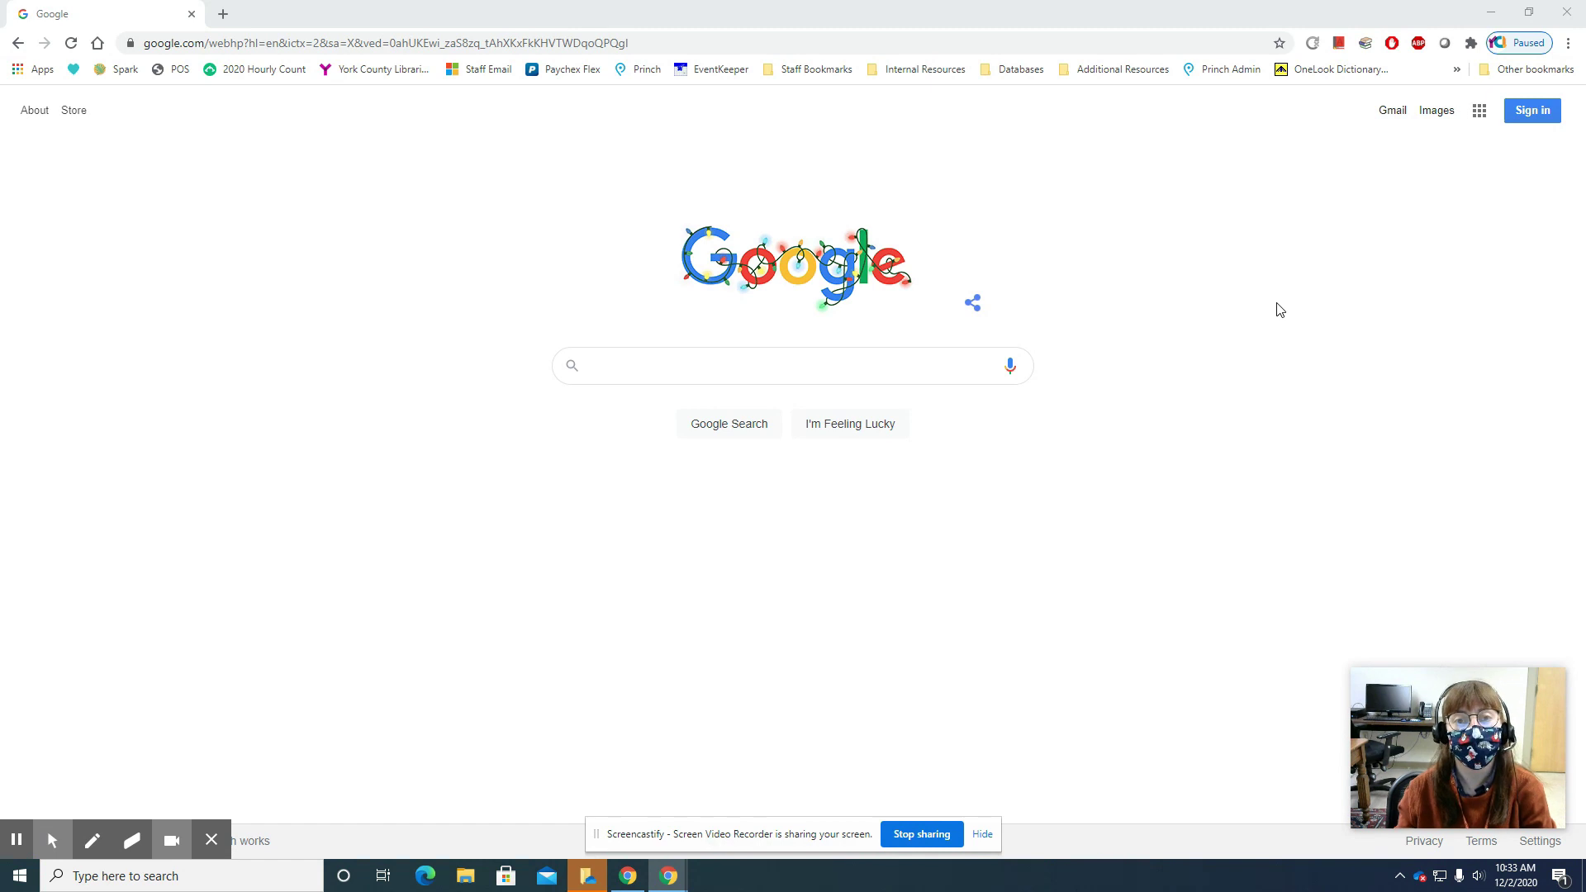
# Search Google for 'paypal', open the official PayPal site and begin signing up
pyautogui.click(875, 372)
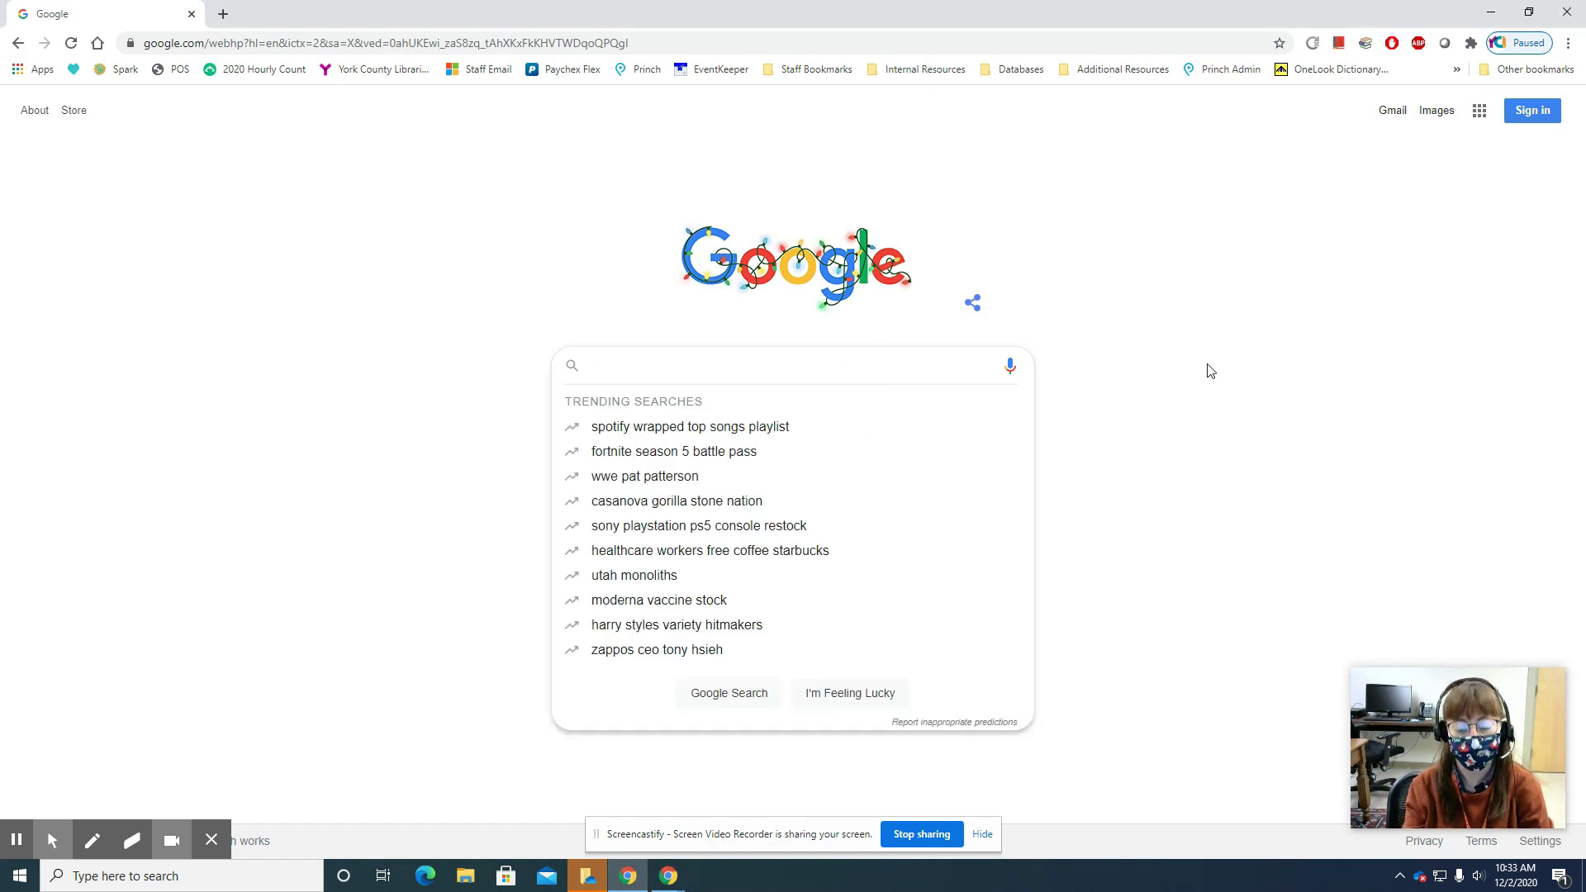
pyautogui.write('paypal')
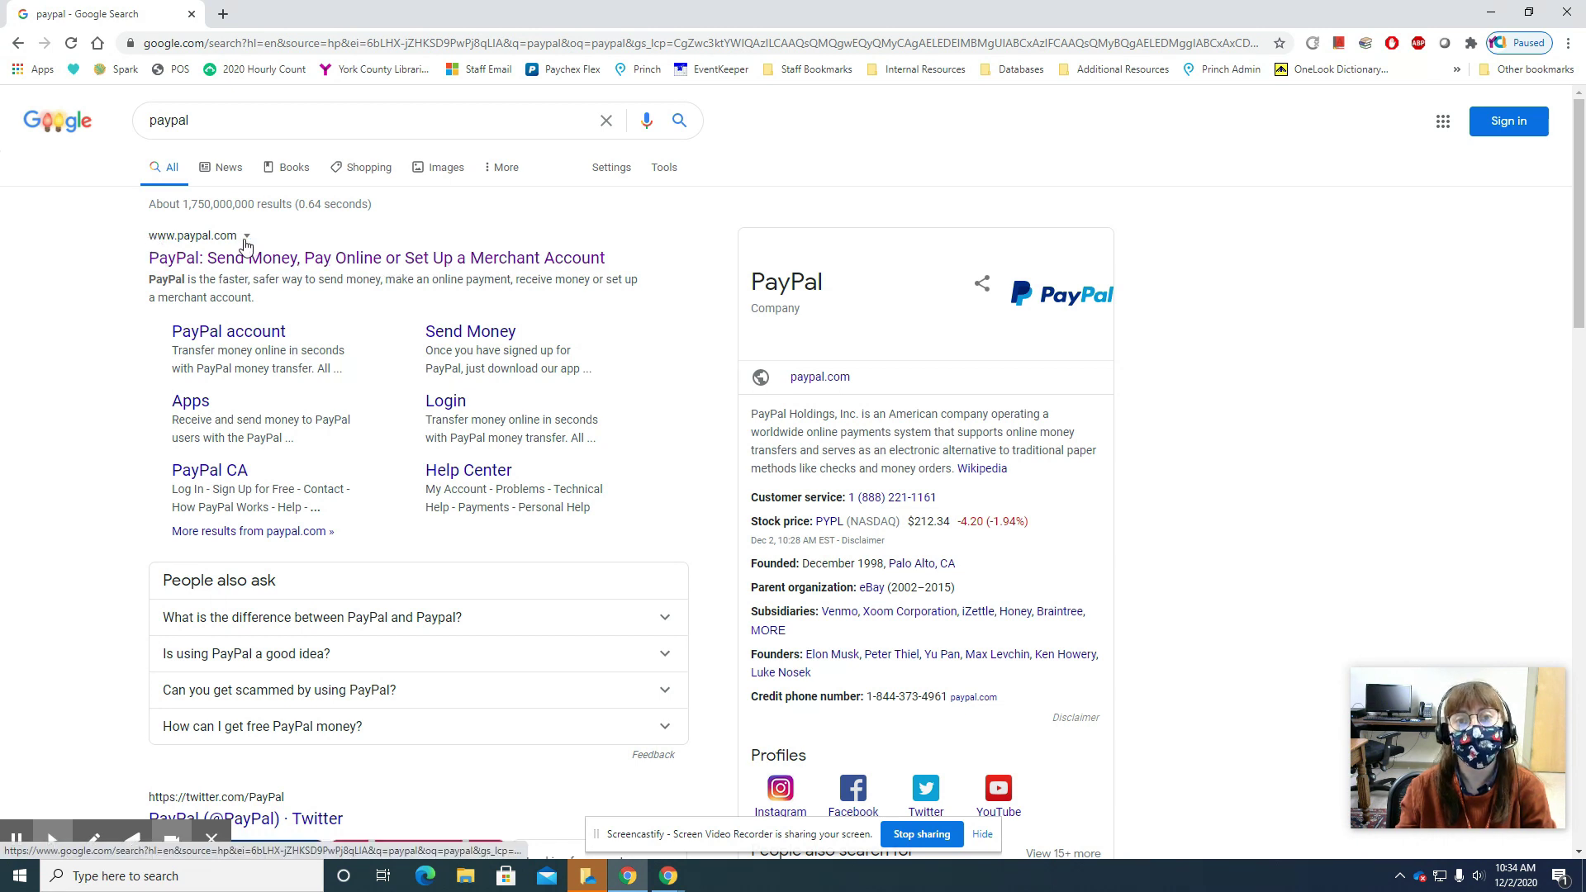
pyautogui.click(255, 260)
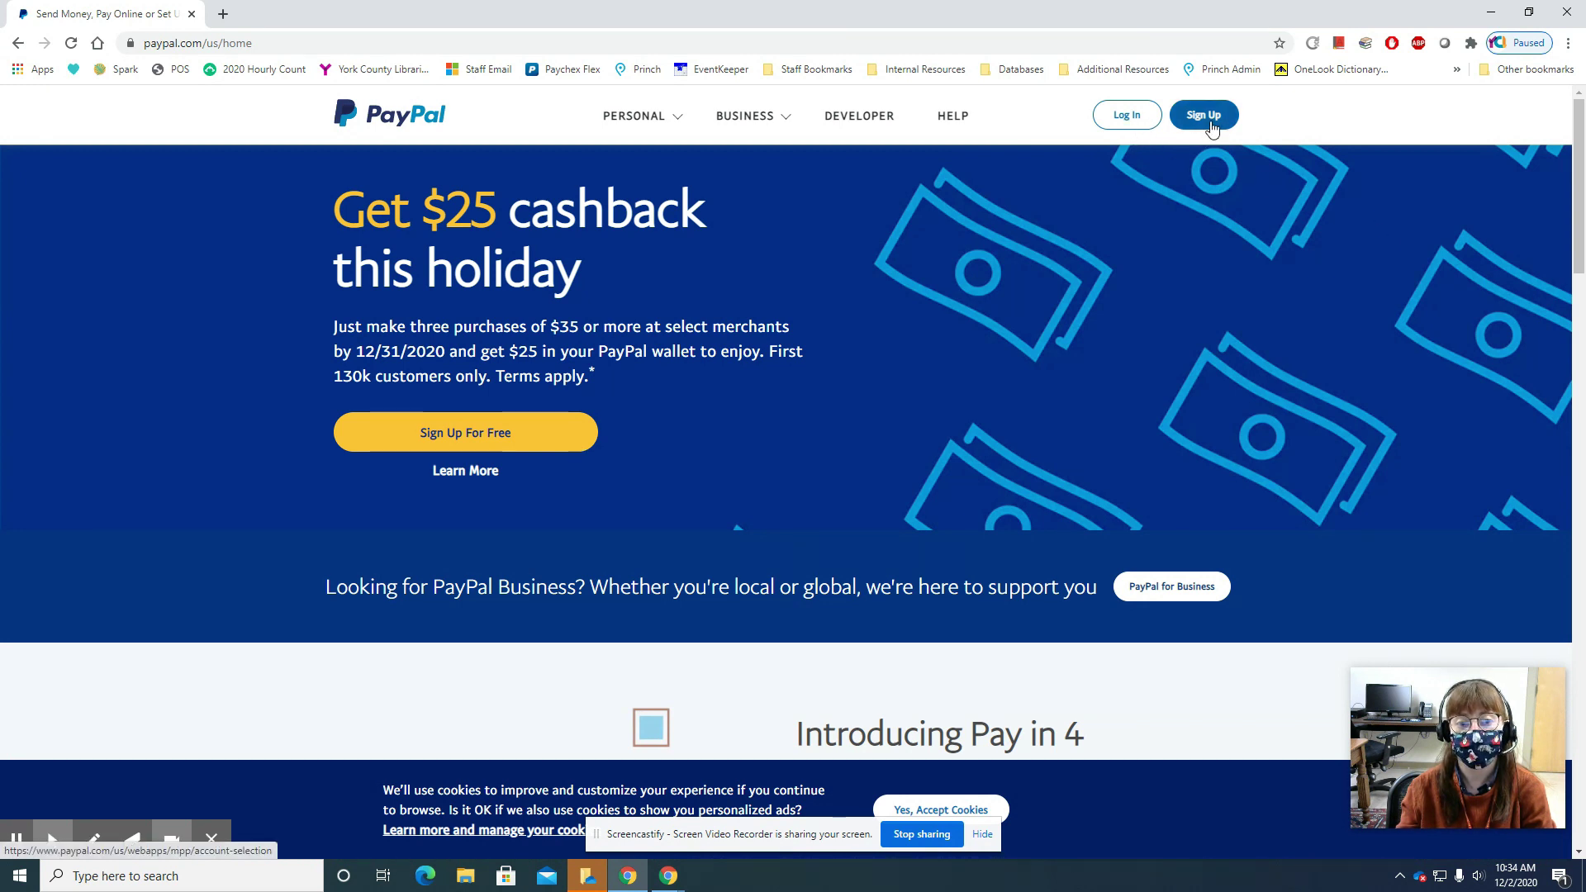
pyautogui.click(526, 448)
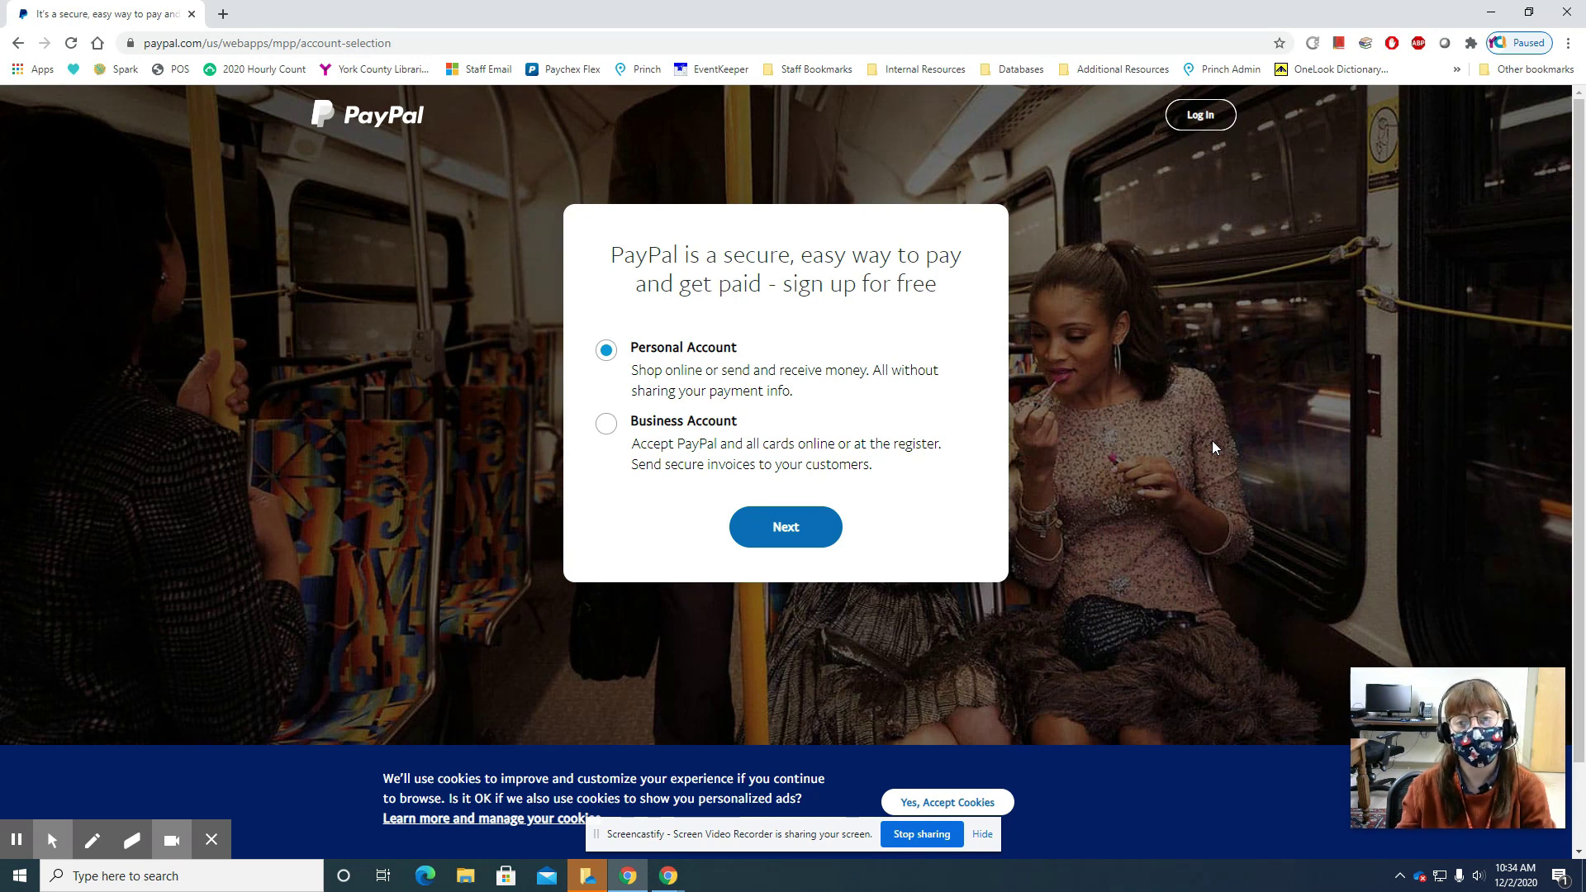
# Continue the sign-up with Personal Account selected
pyautogui.click(786, 535)
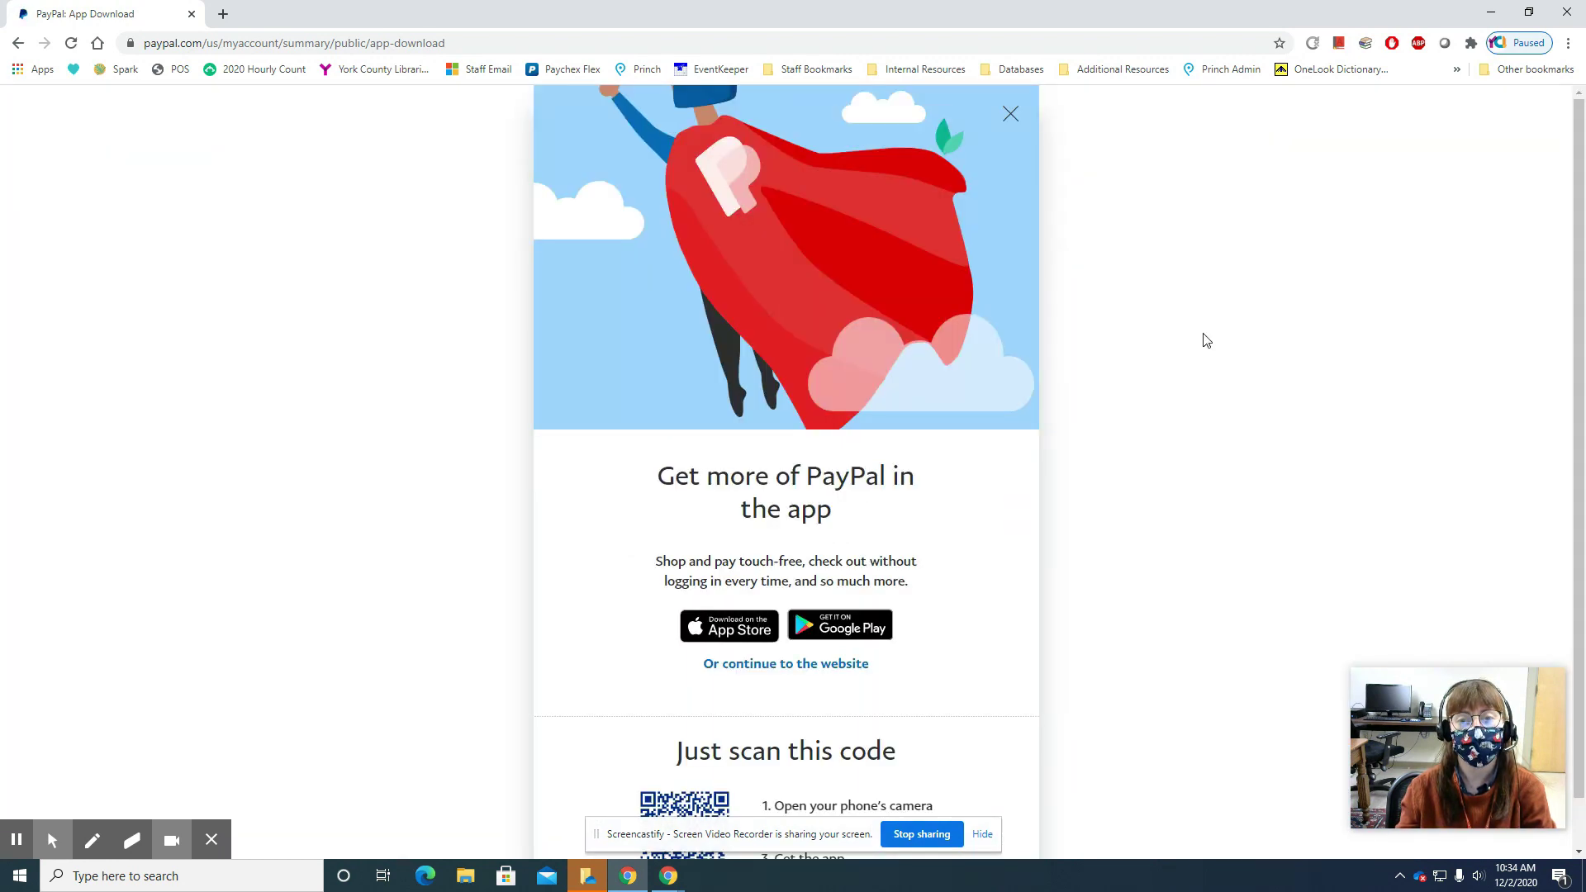
# Scroll through the app download page's App Store, Google Play and QR code options
pyautogui.scroll(-1, 1143, 467)
pyautogui.scroll(1, 1143, 467)
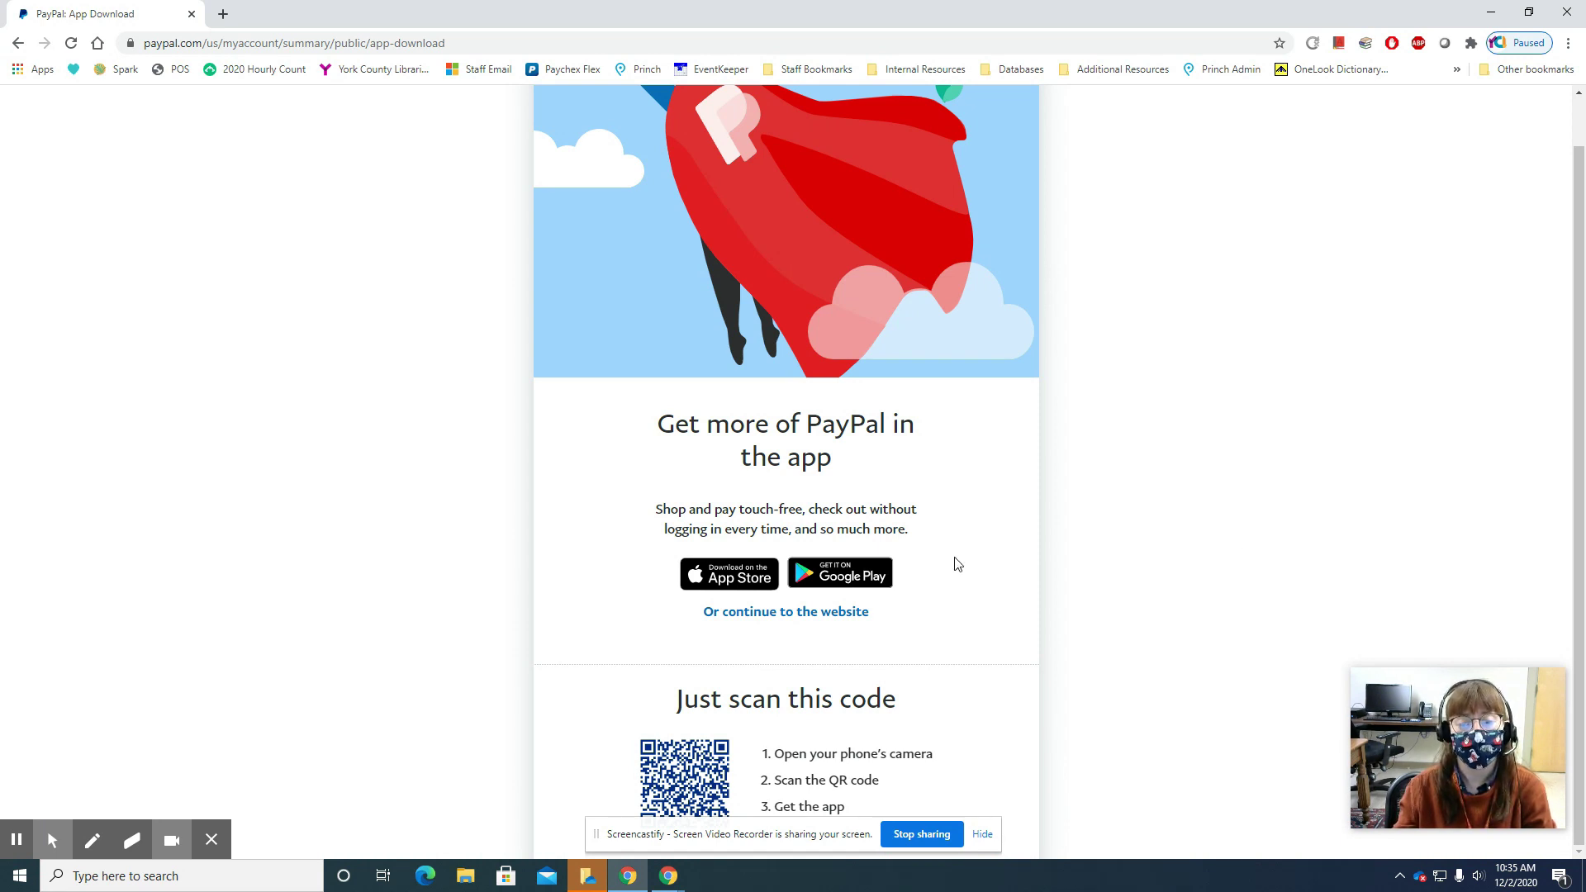
# Skip the mobile app and continue signing up on the website
pyautogui.click(813, 619)
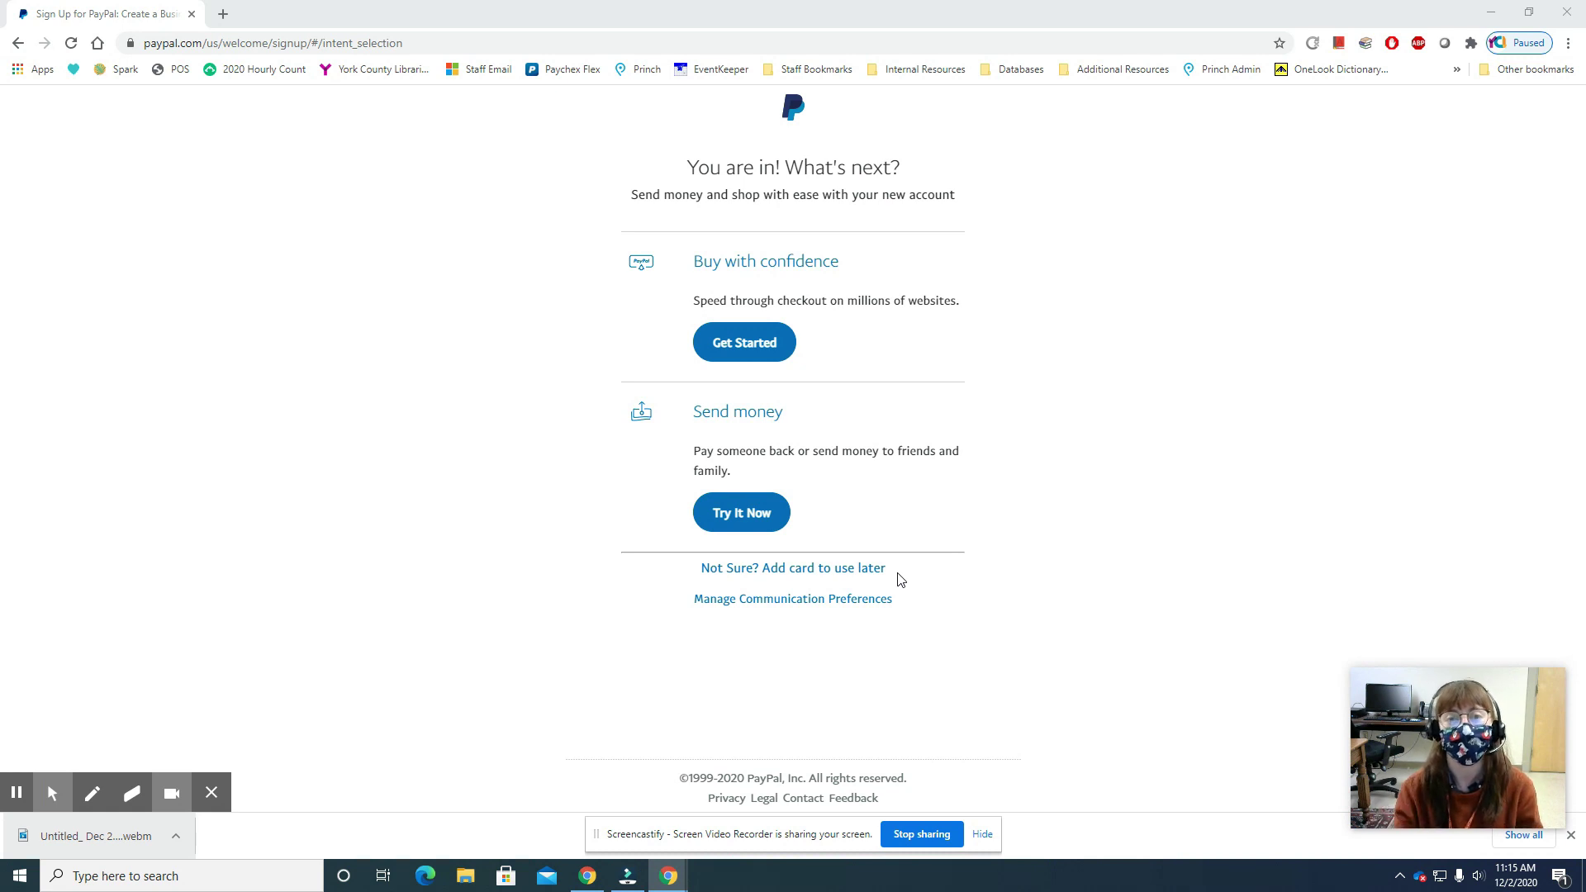
# Skip the welcome choices and choose to add a card to use later
pyautogui.click(875, 570)
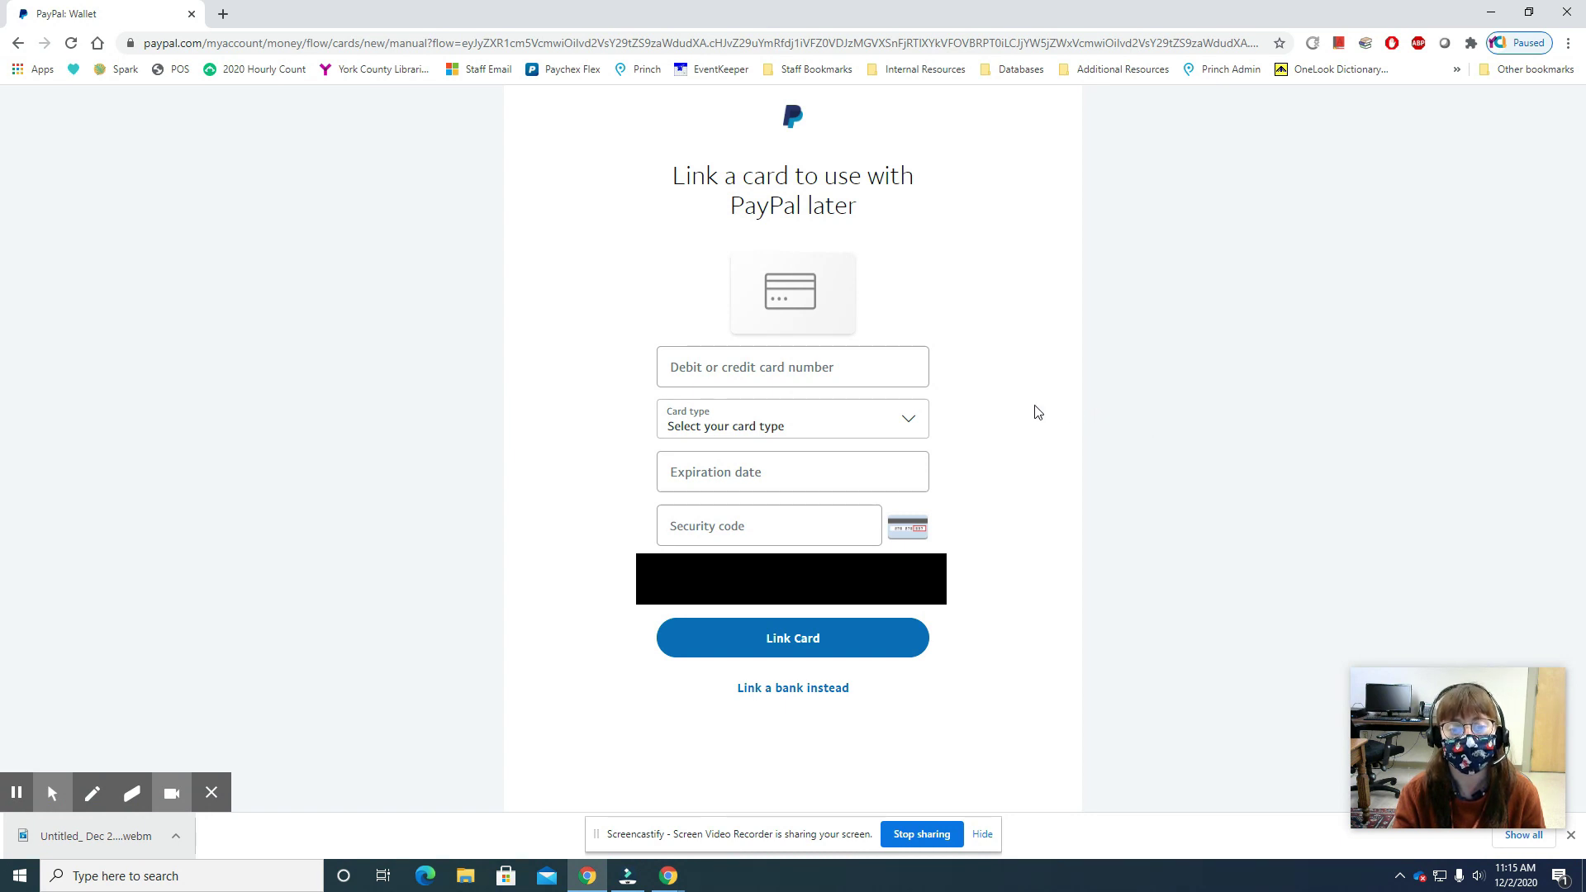
# Leave the card number form and switch to linking a bank account instead
pyautogui.click(667, 375)
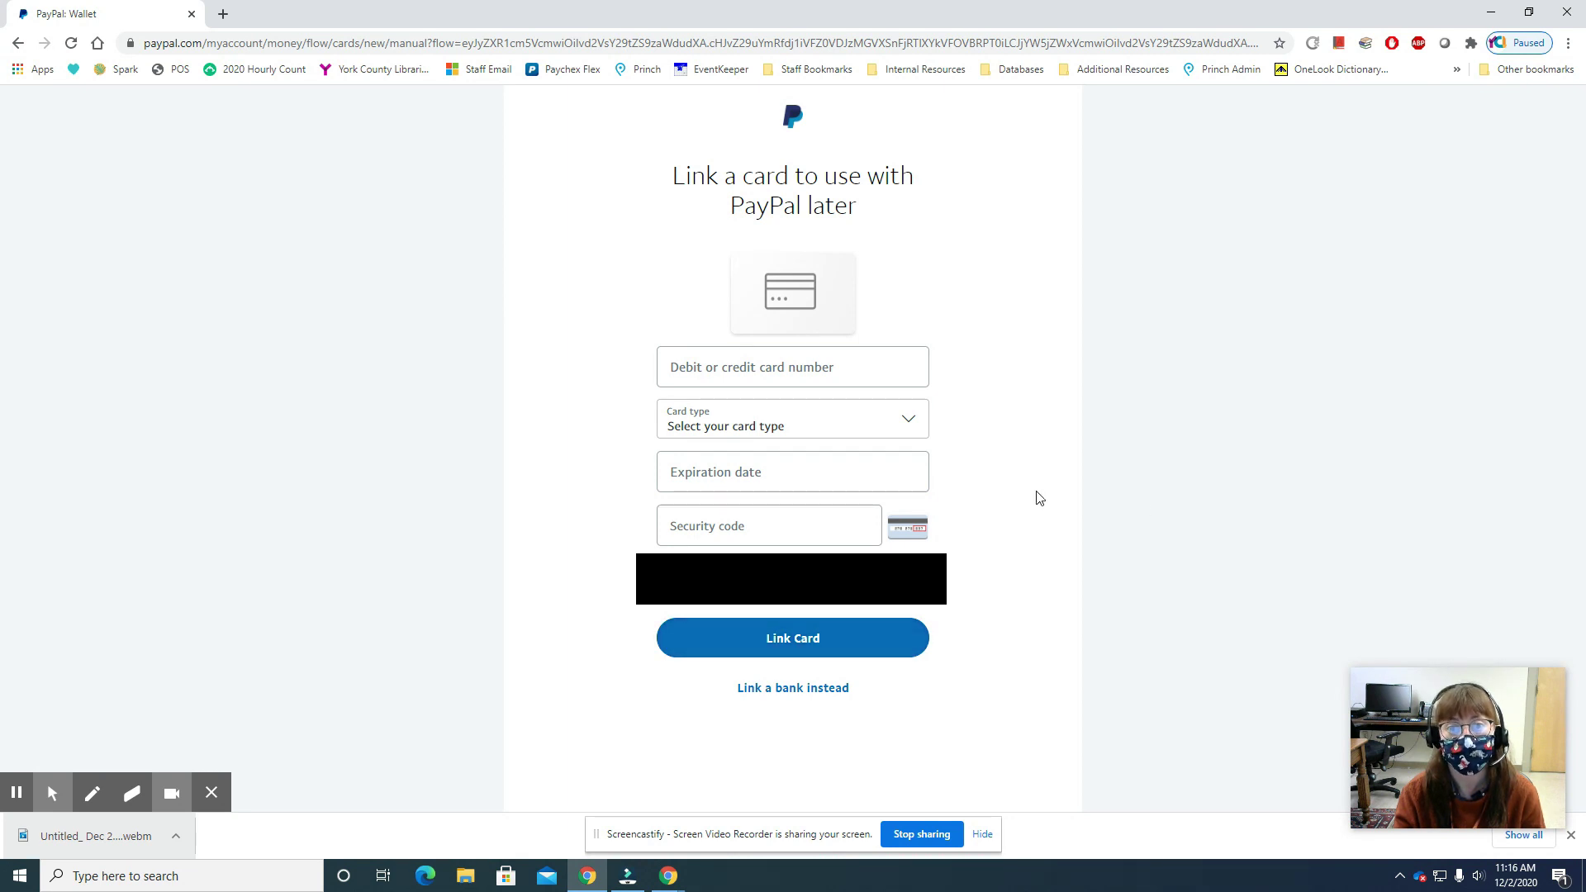
pyautogui.click(787, 691)
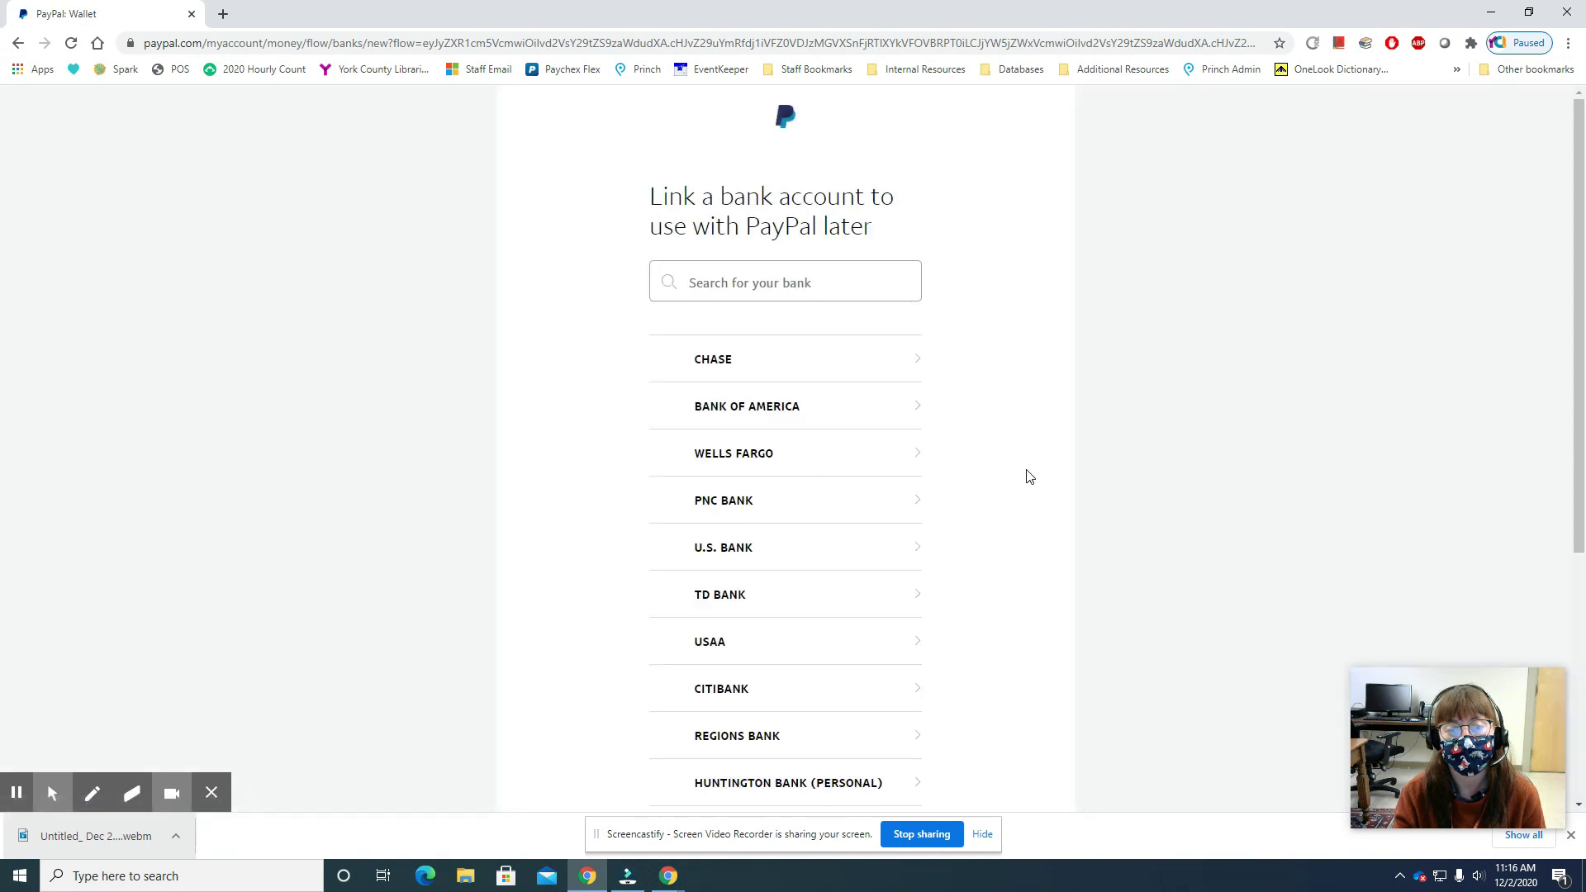
# Look through the list of banks, then switch back to linking a card instead
pyautogui.scroll(-4, 999, 432)
pyautogui.scroll(3, 1001, 432)
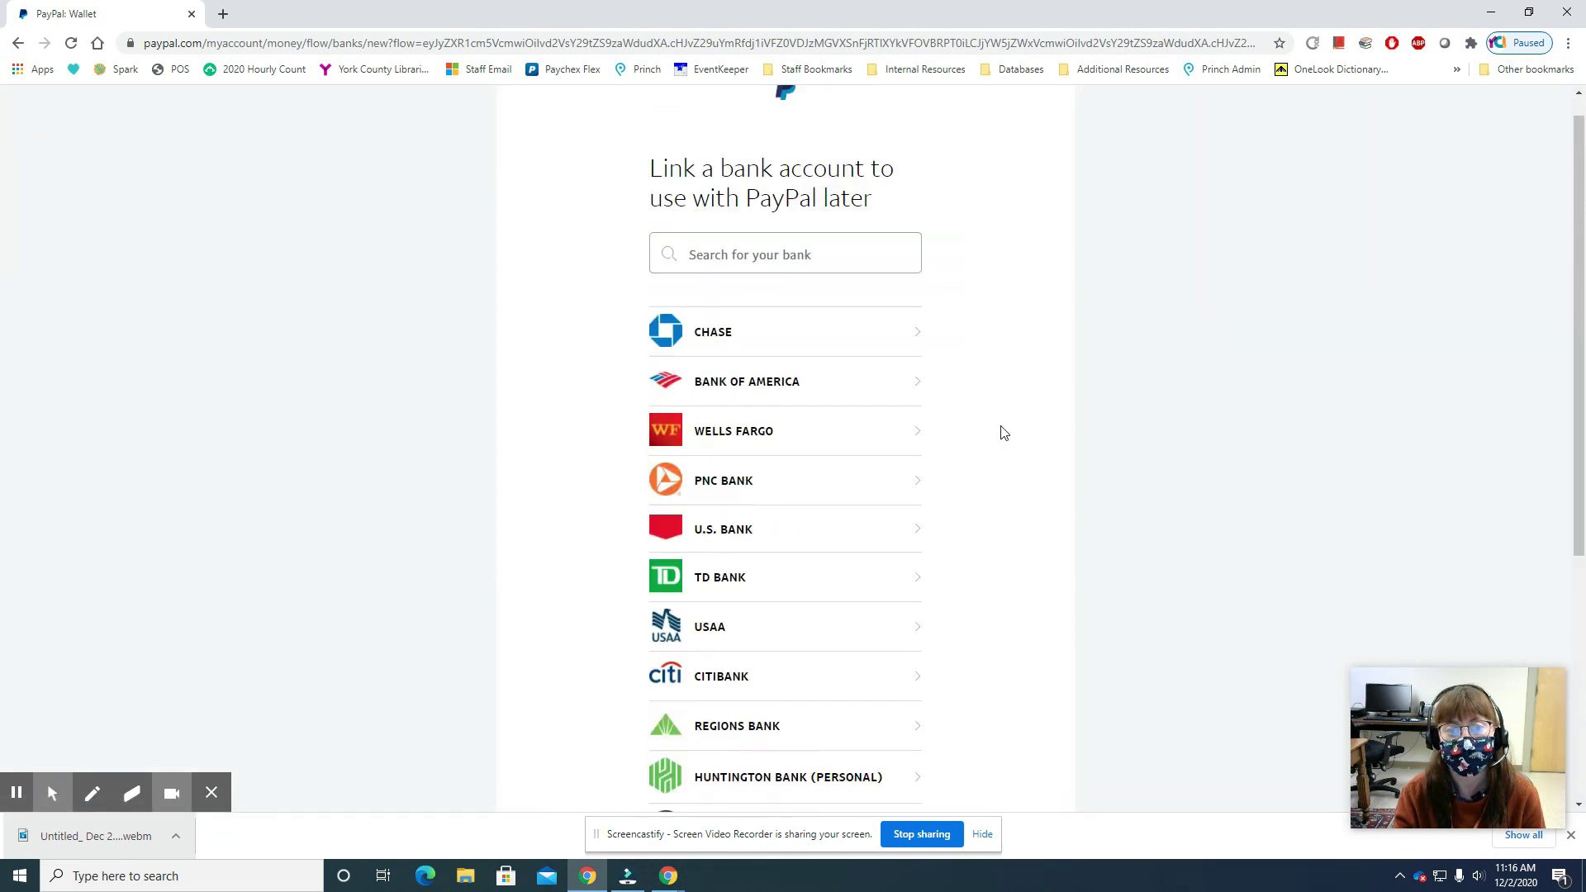
pyautogui.scroll(1, 1003, 433)
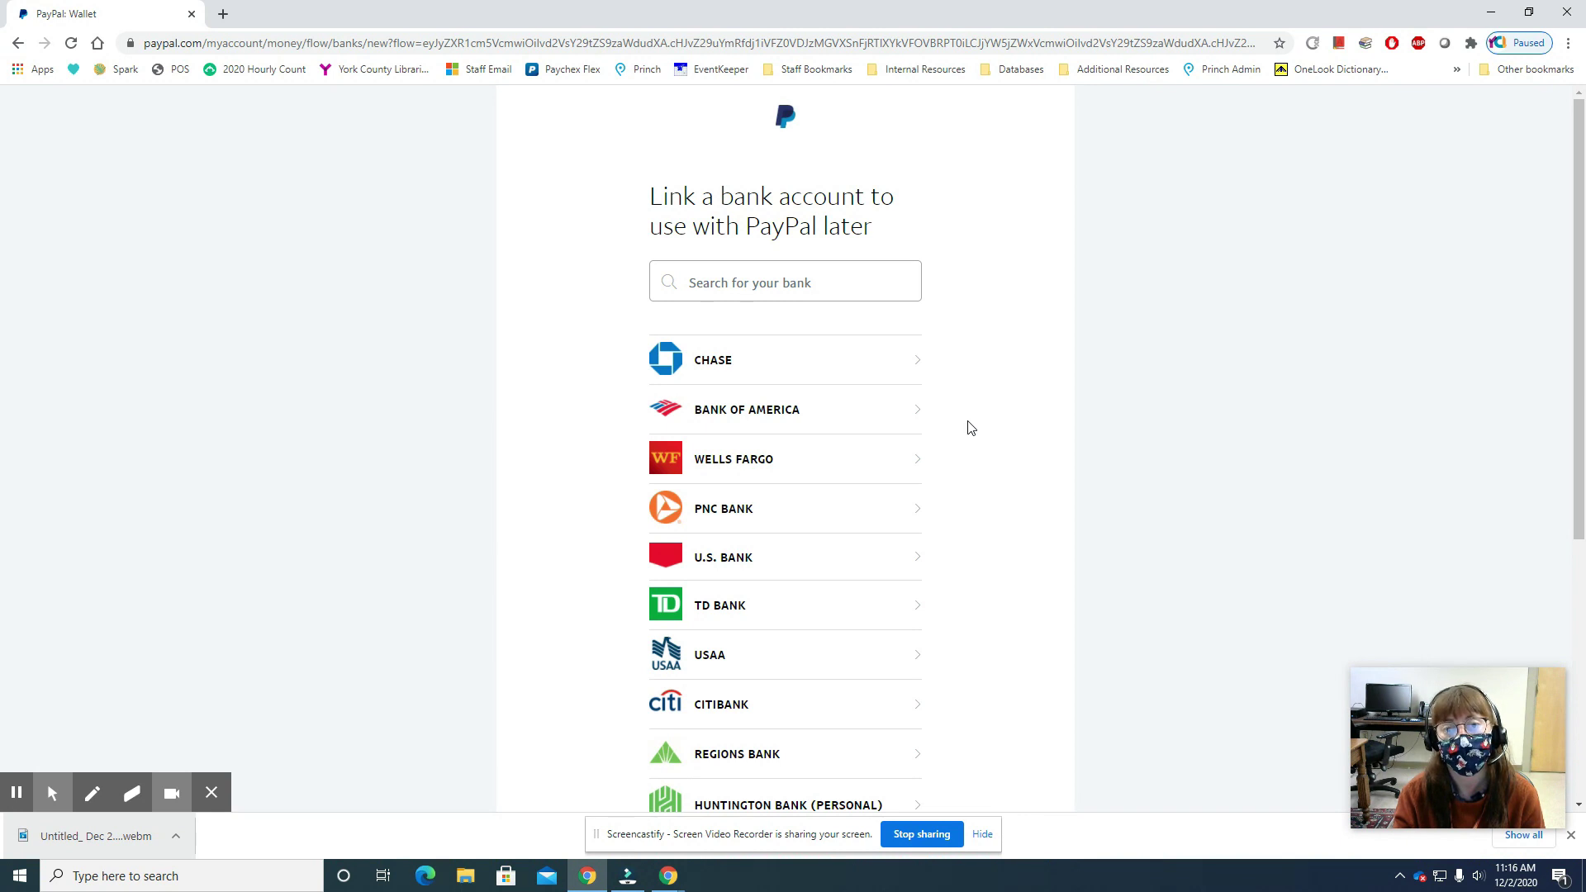
pyautogui.scroll(-5, 968, 425)
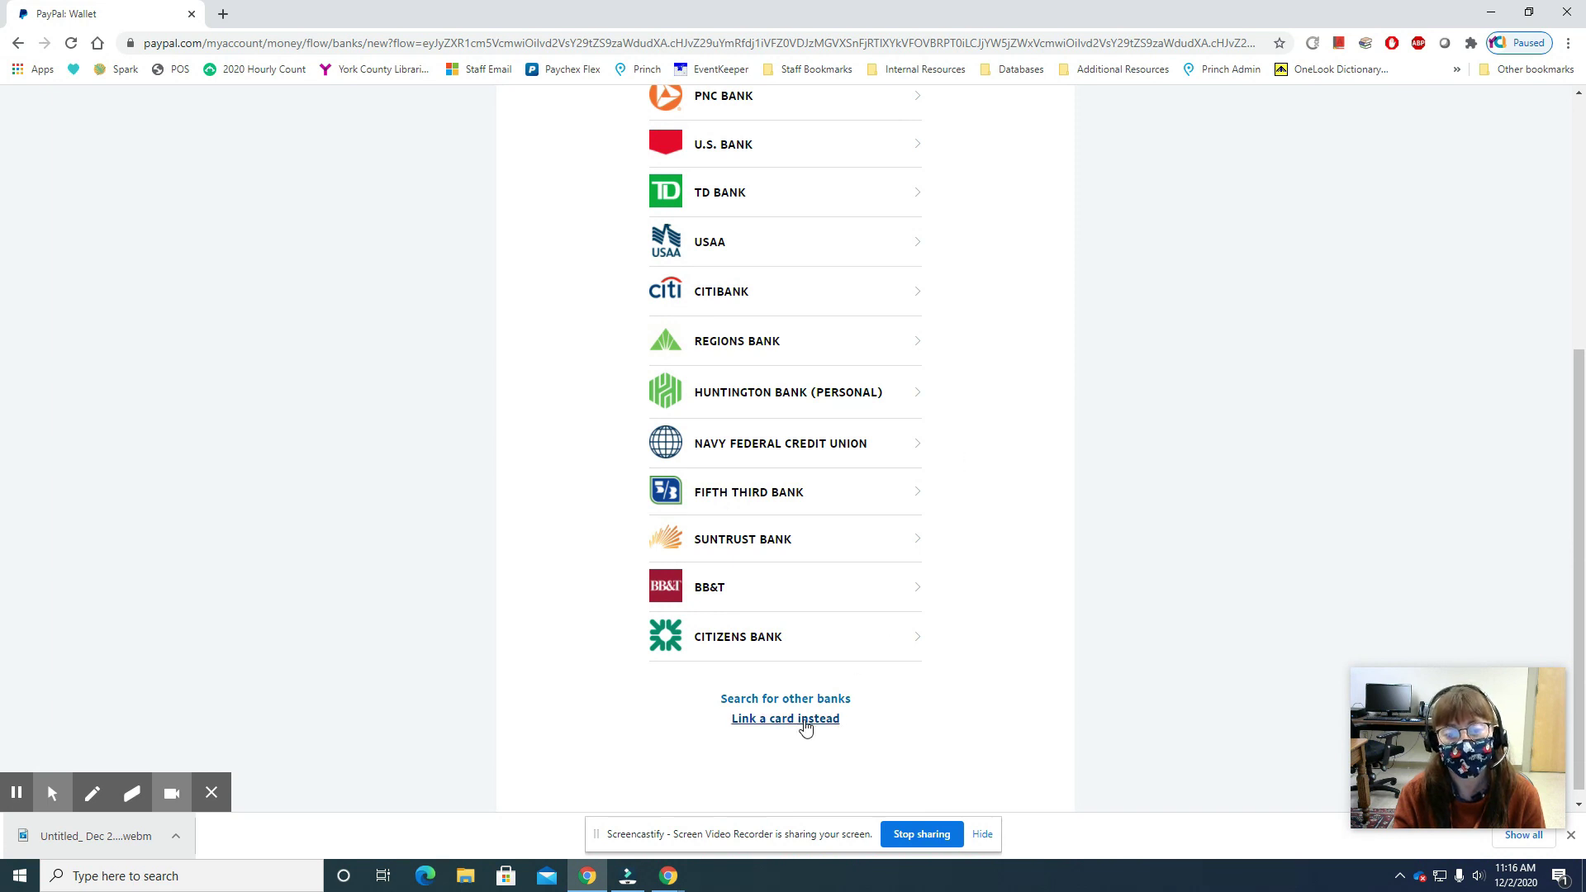
pyautogui.scroll(-1, 944, 492)
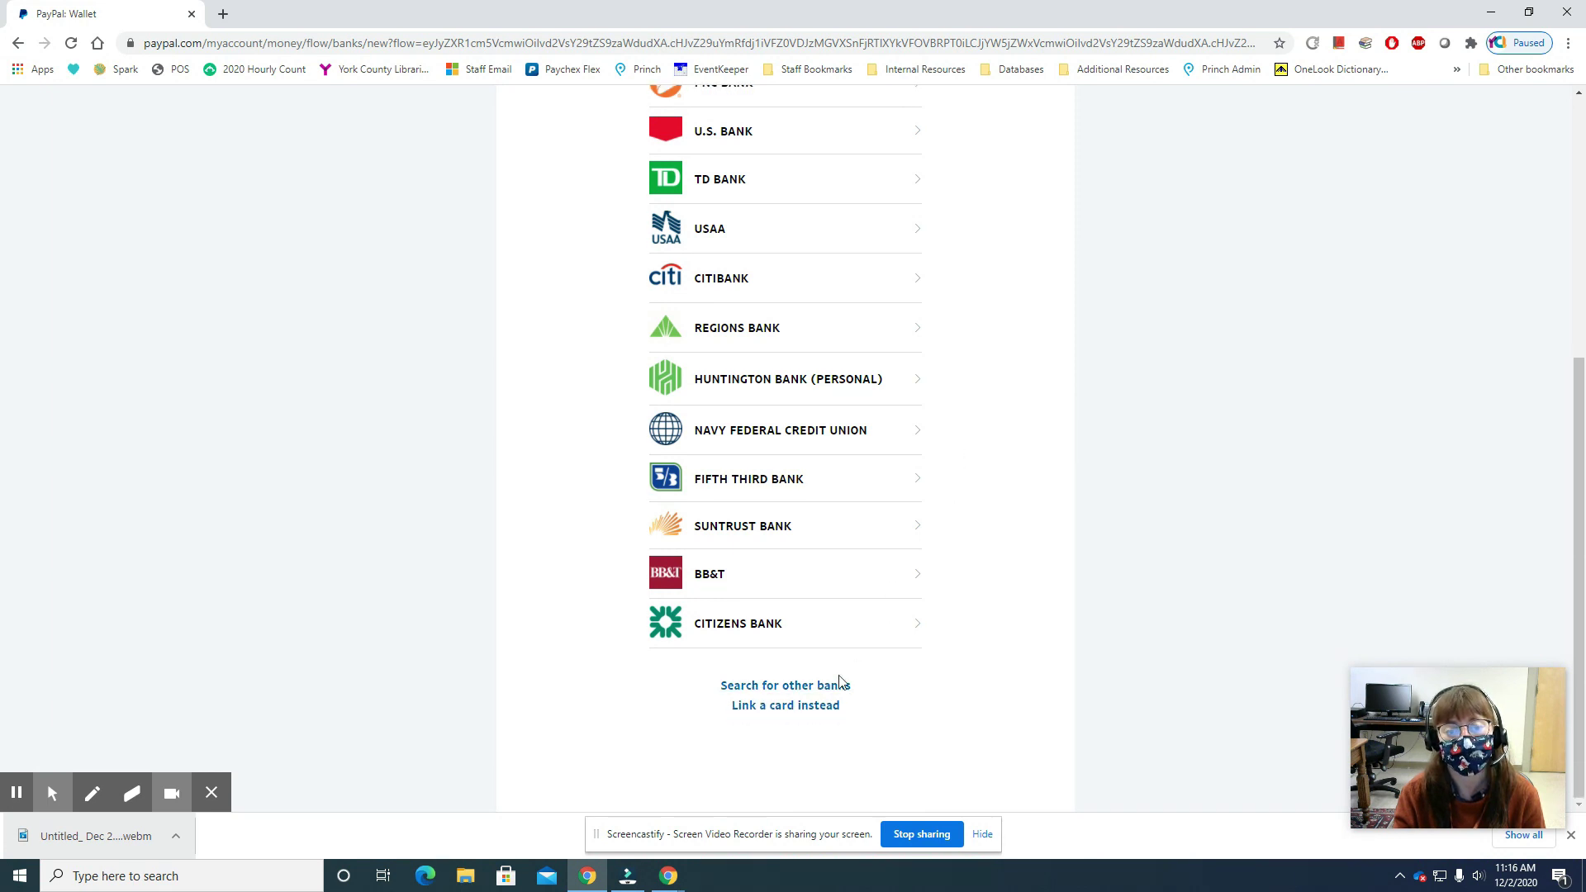
pyautogui.click(794, 715)
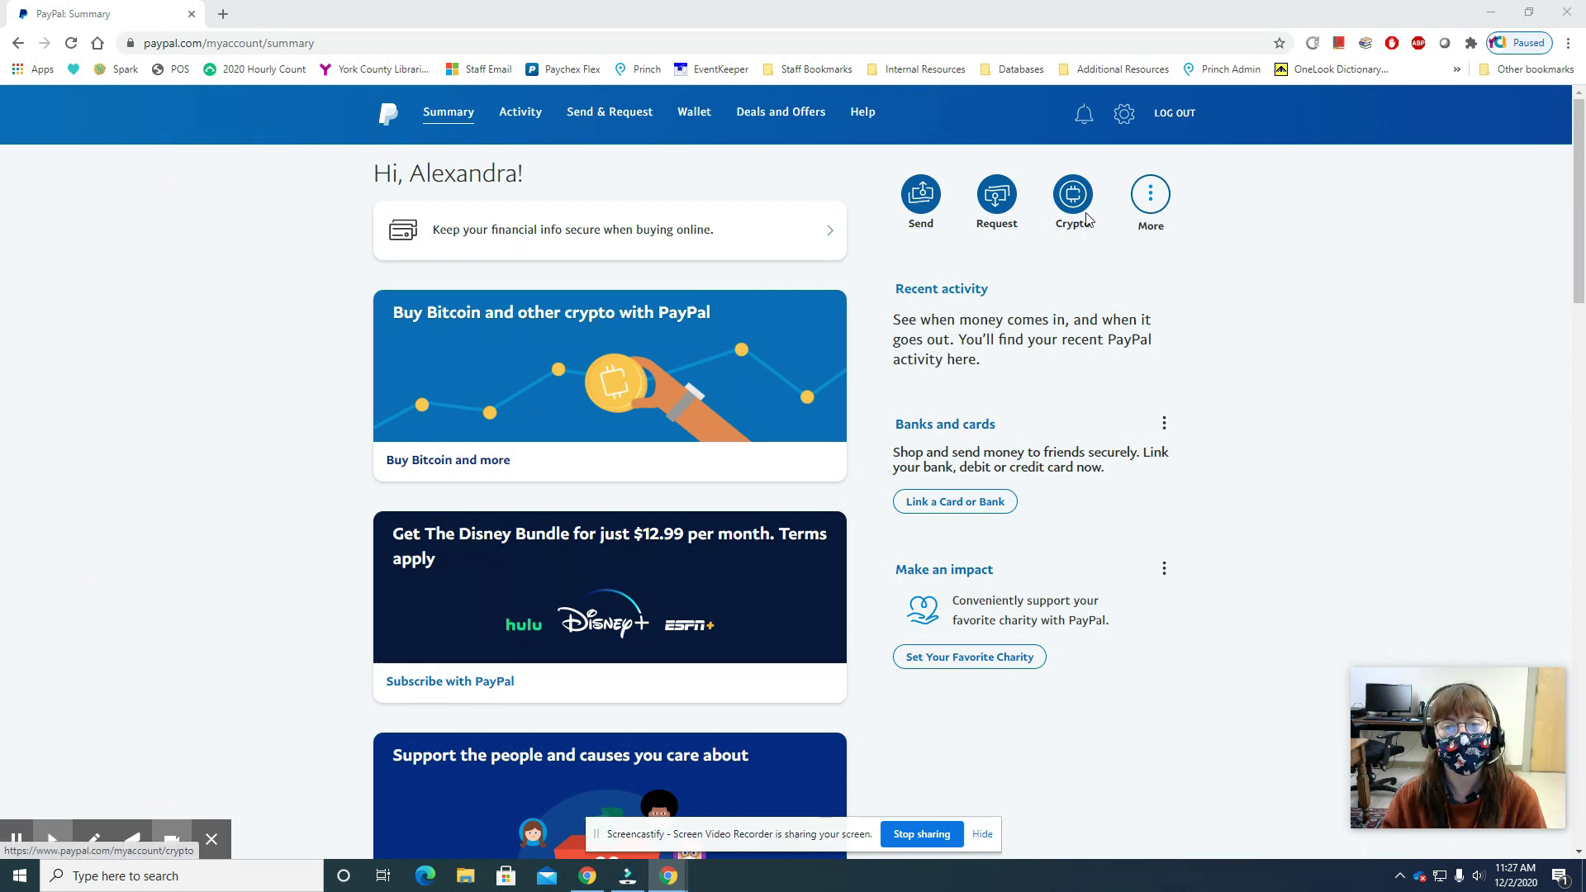
# Go from the account Summary to the Send money page
pyautogui.click(923, 205)
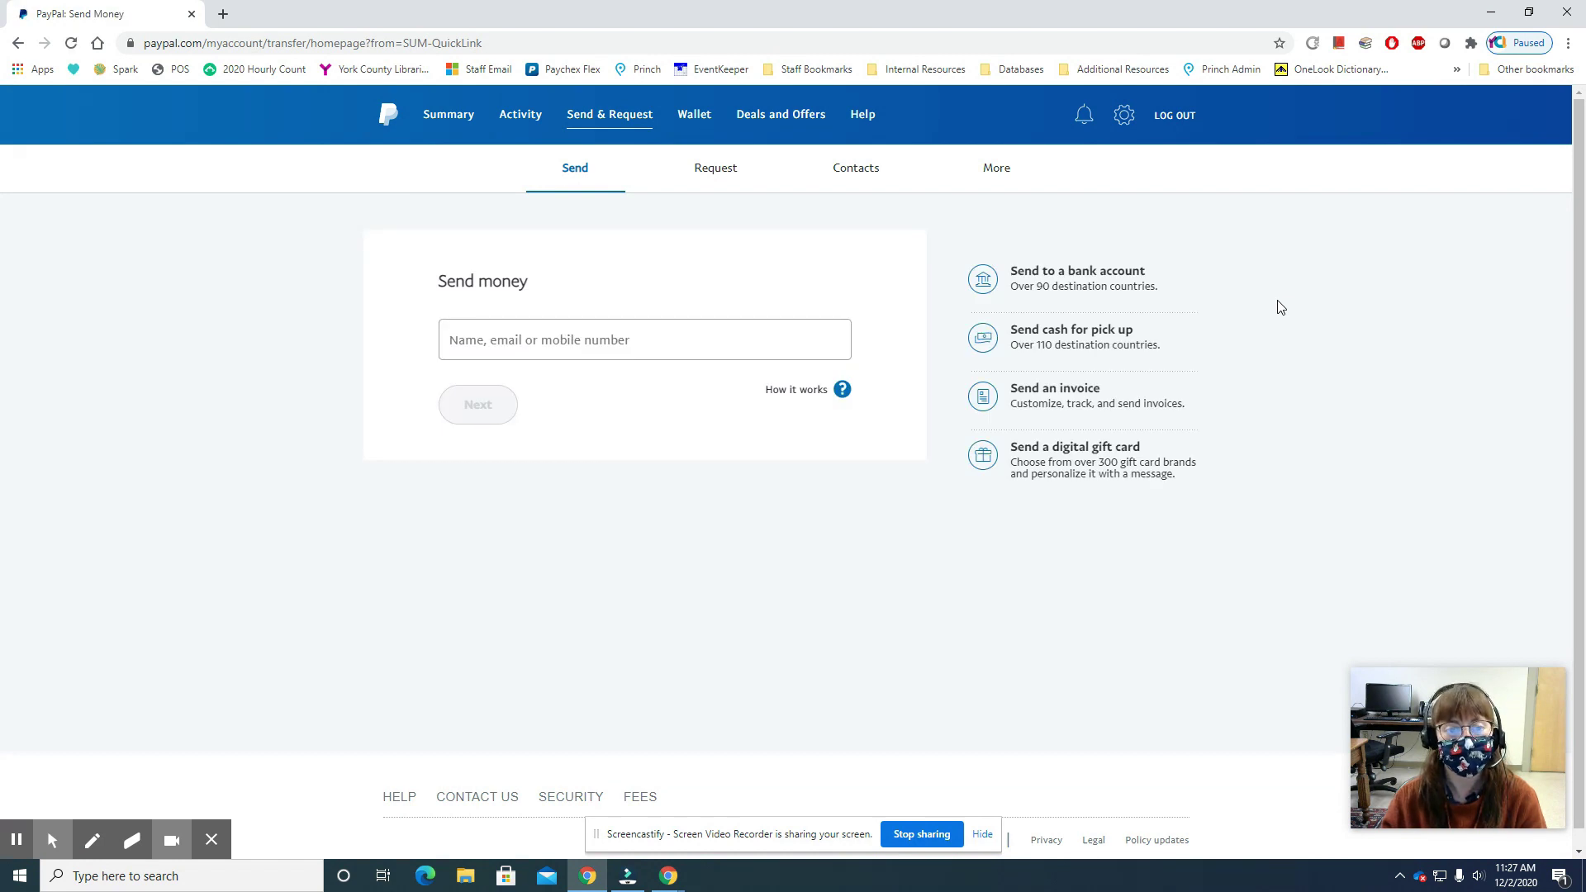
# Focus the Send money recipient field, then move away leaving it empty
pyautogui.click(473, 347)
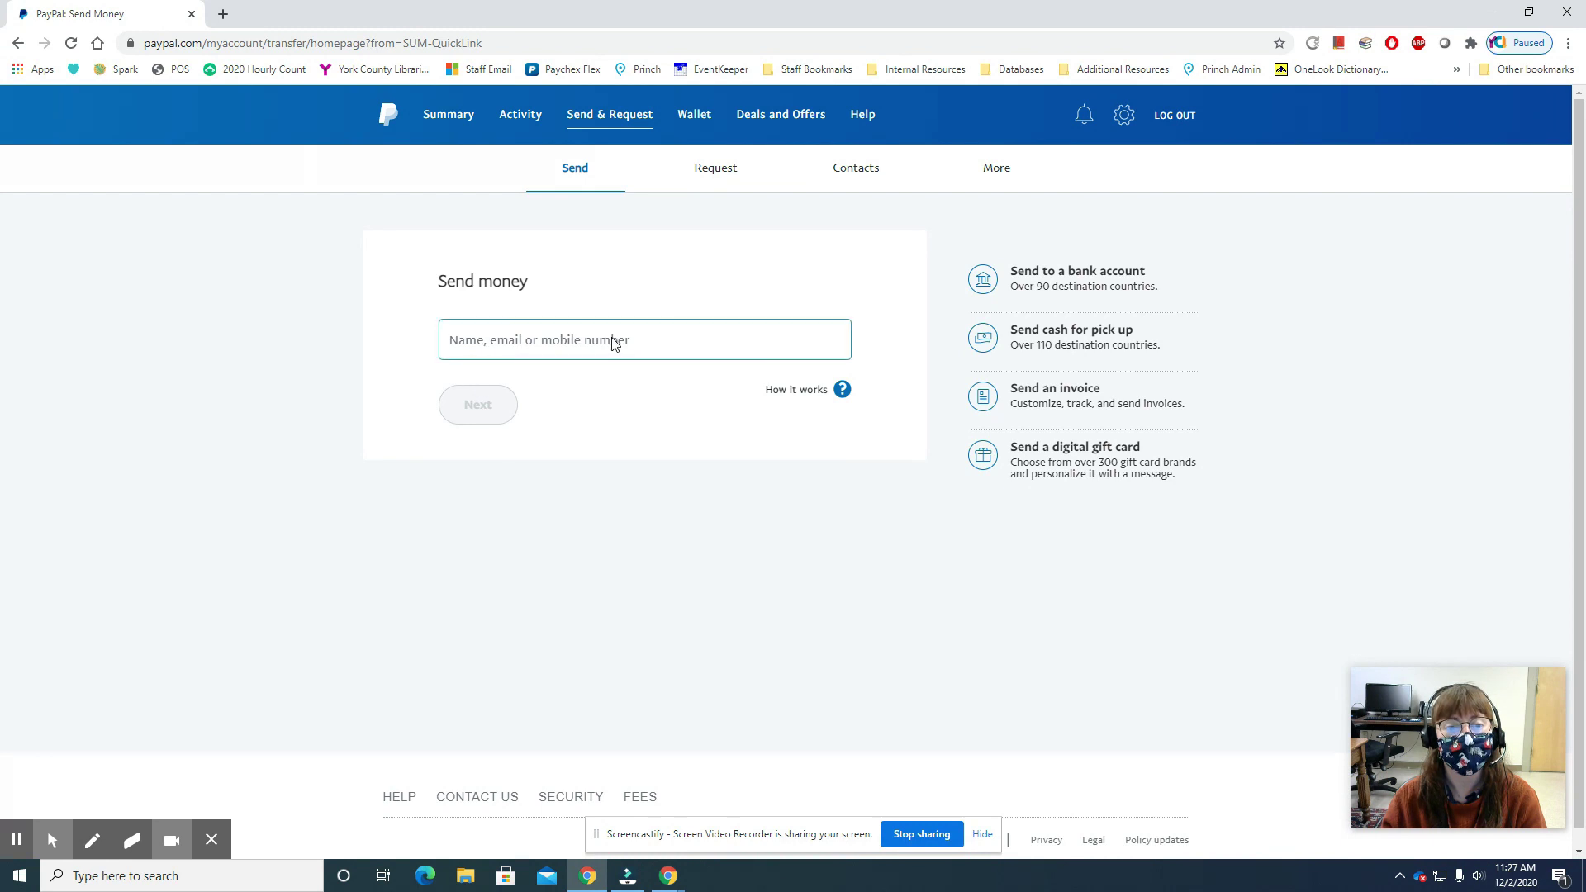
pyautogui.click(744, 275)
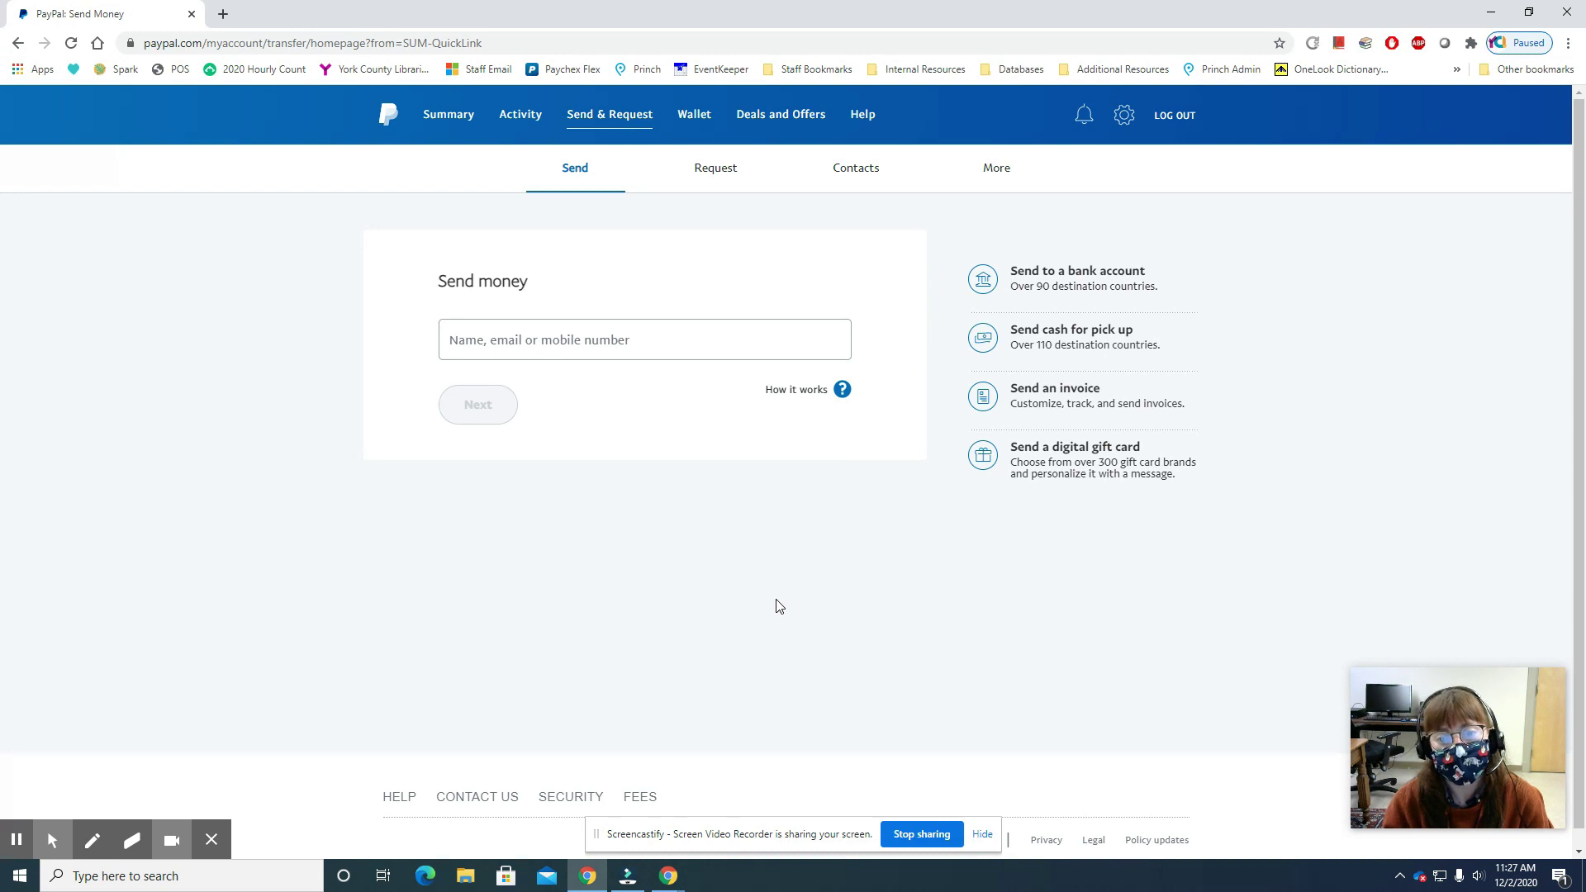
# Return to the Summary, view the Request money page, go back, and open the full recent activity list
pyautogui.click(18, 43)
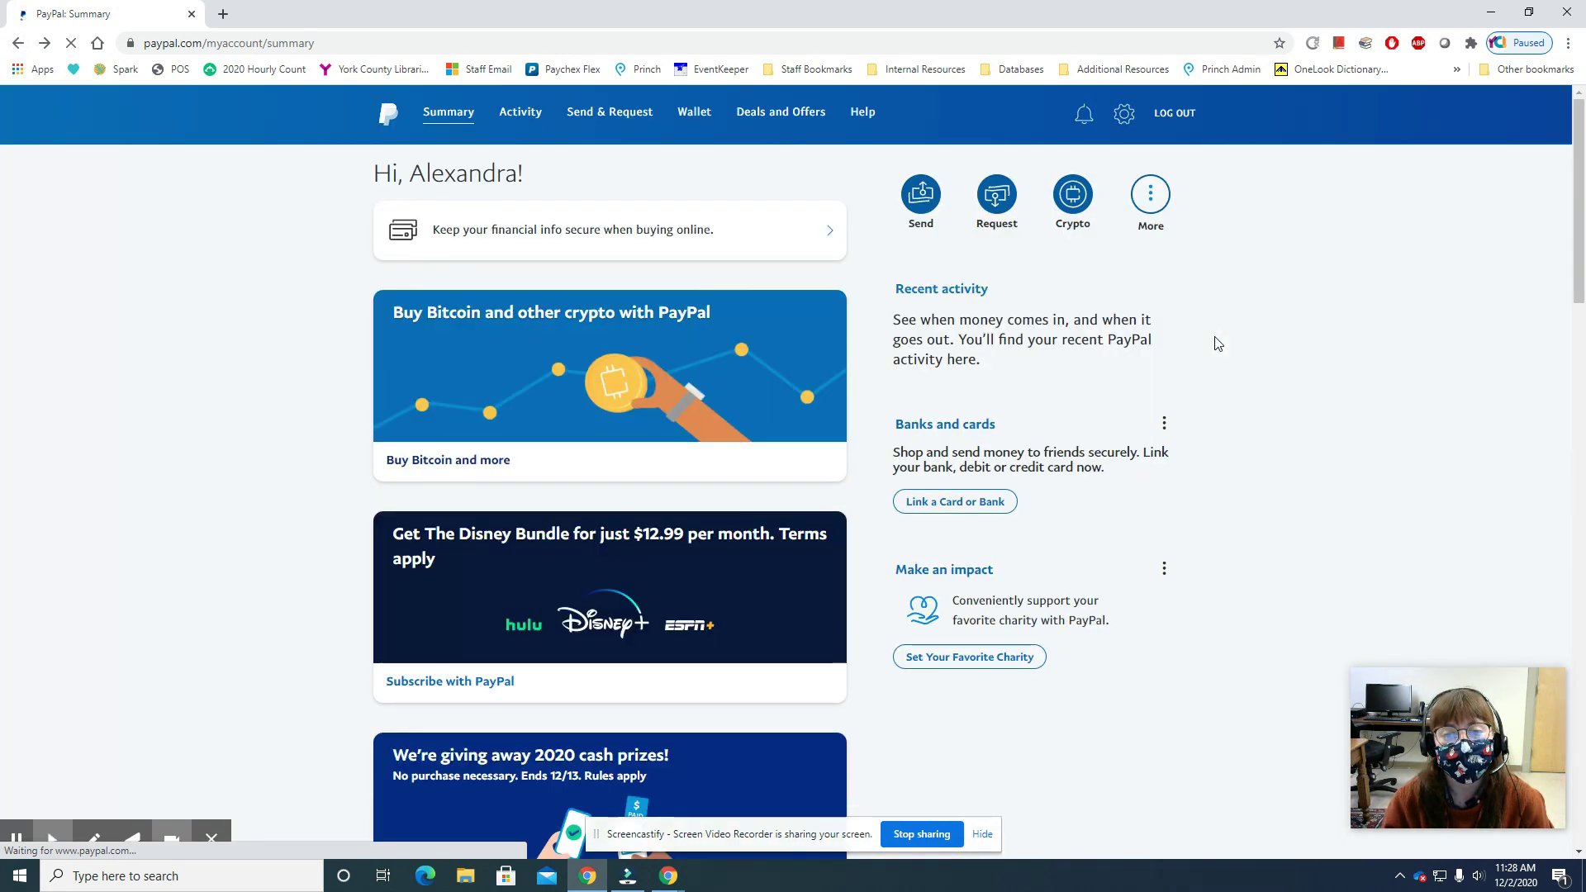
pyautogui.click(999, 198)
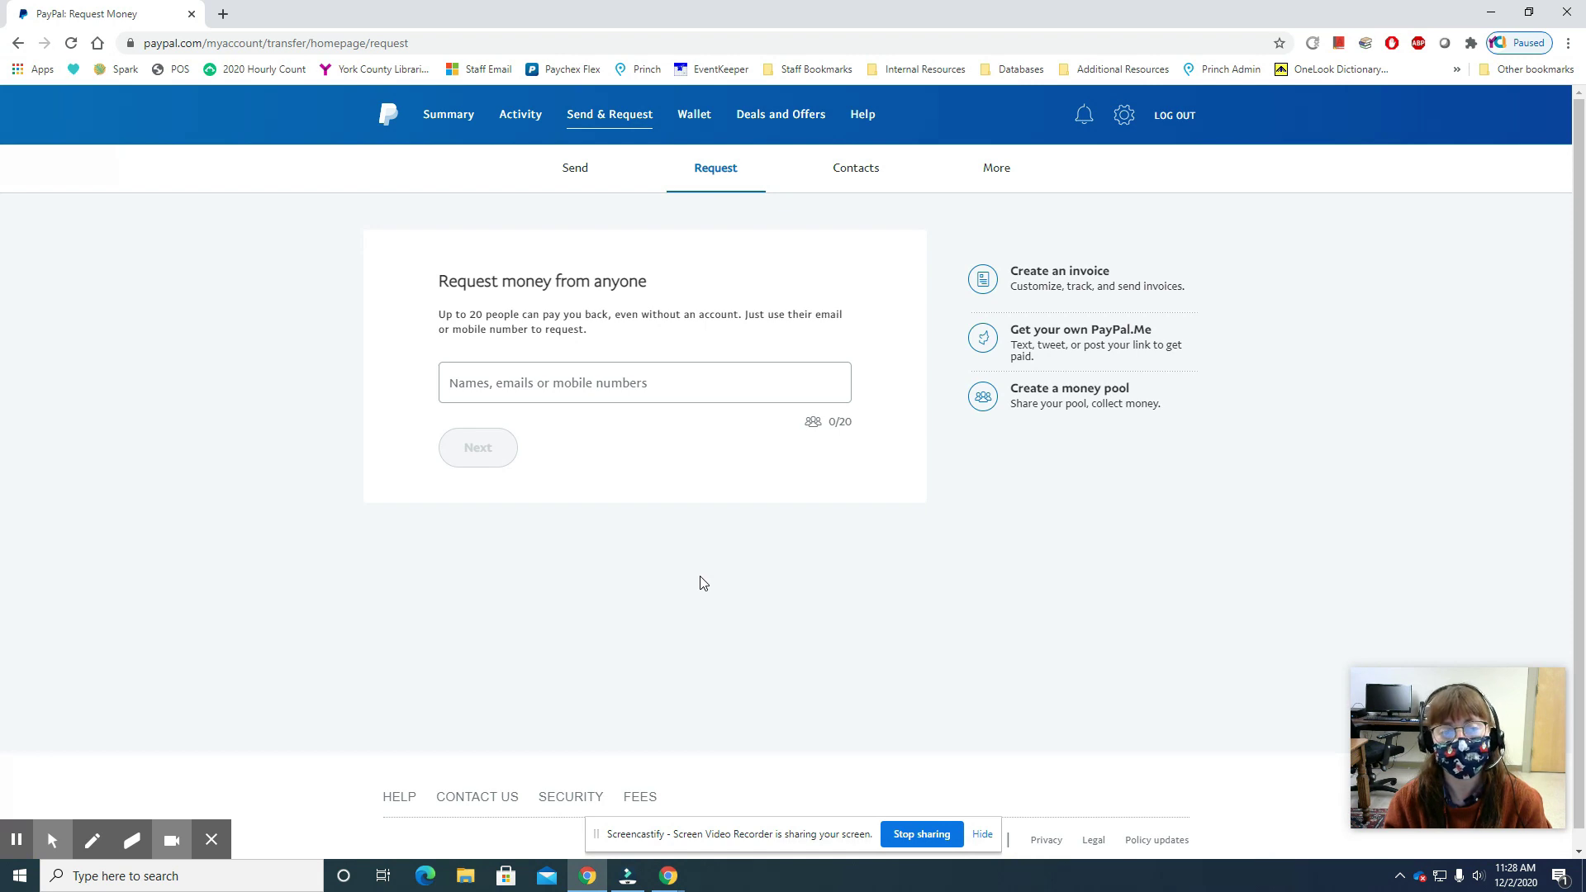
pyautogui.click(18, 44)
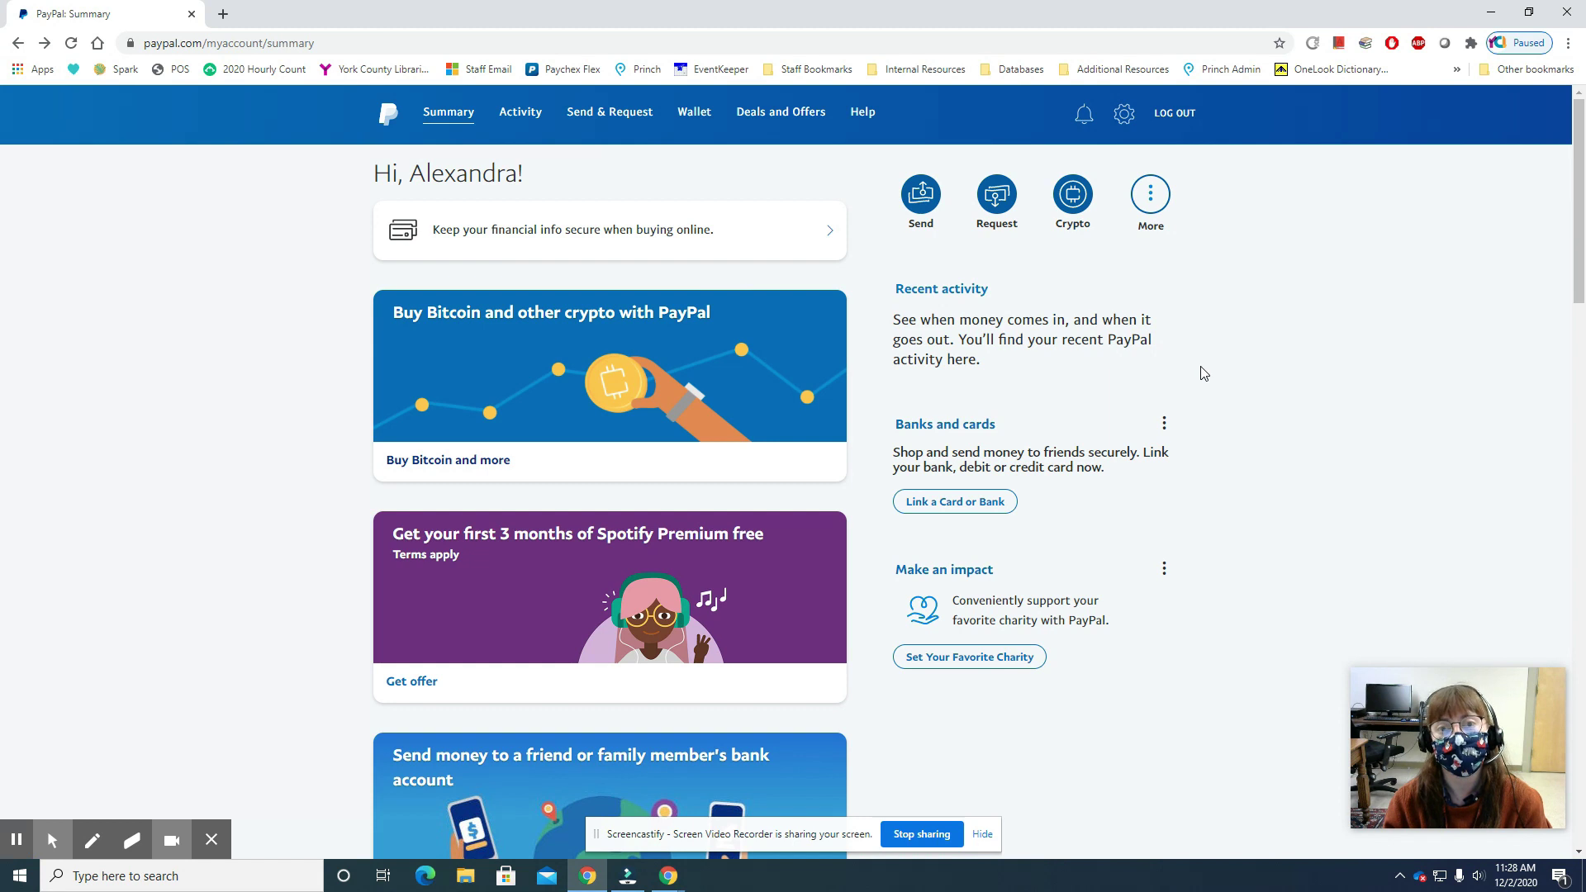
pyautogui.click(970, 288)
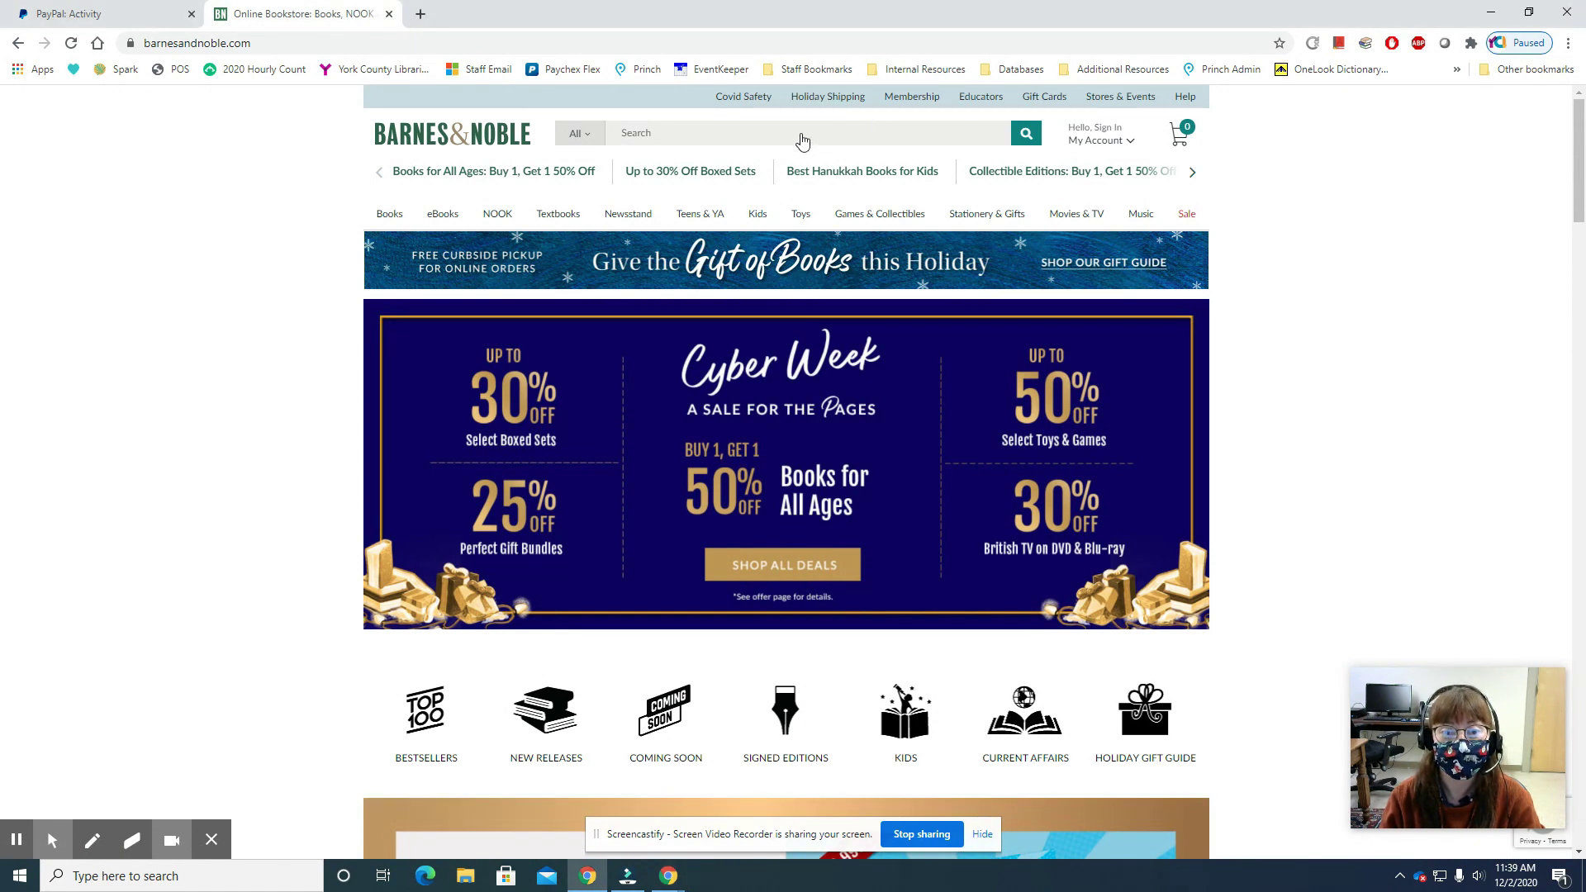
# Search the Barnes & Noble catalogue for 'the stationary shop'
pyautogui.click(740, 124)
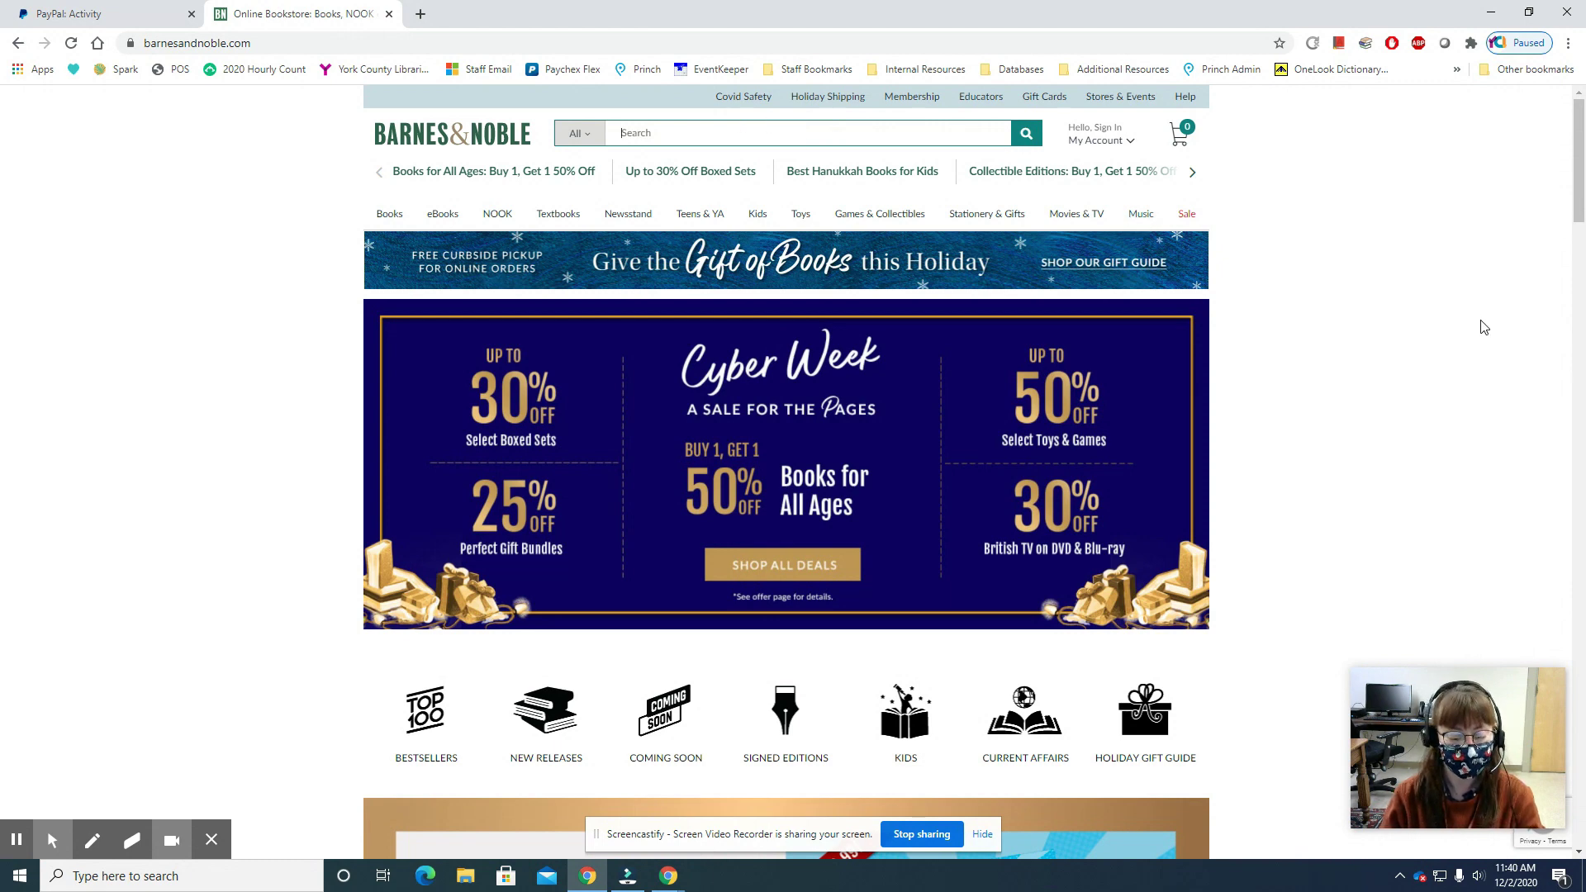
pyautogui.write('the ')
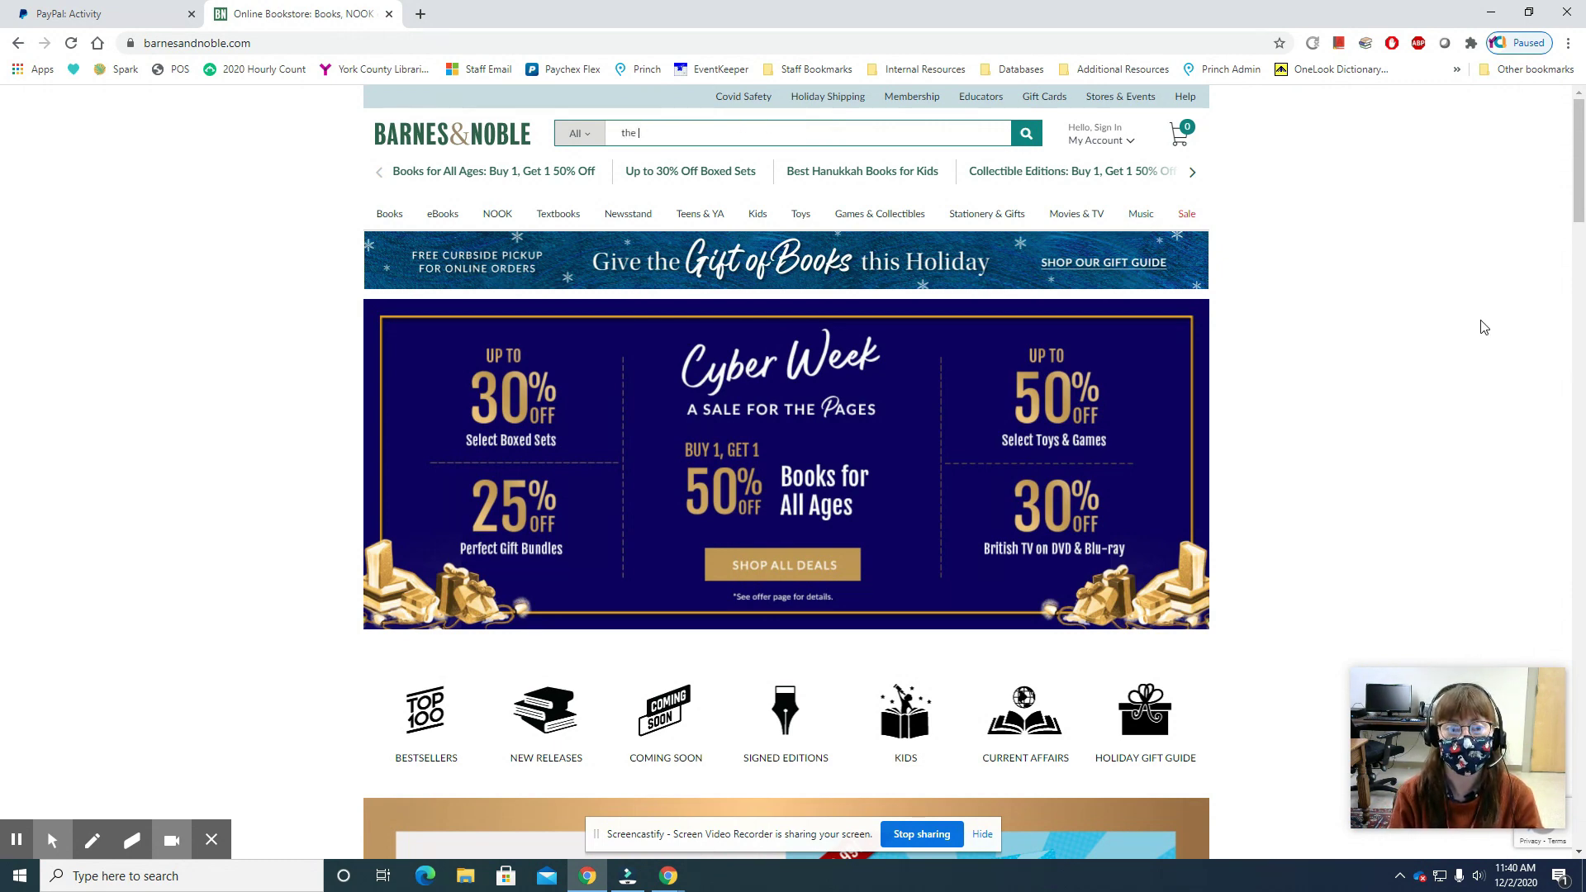
pyautogui.write('station')
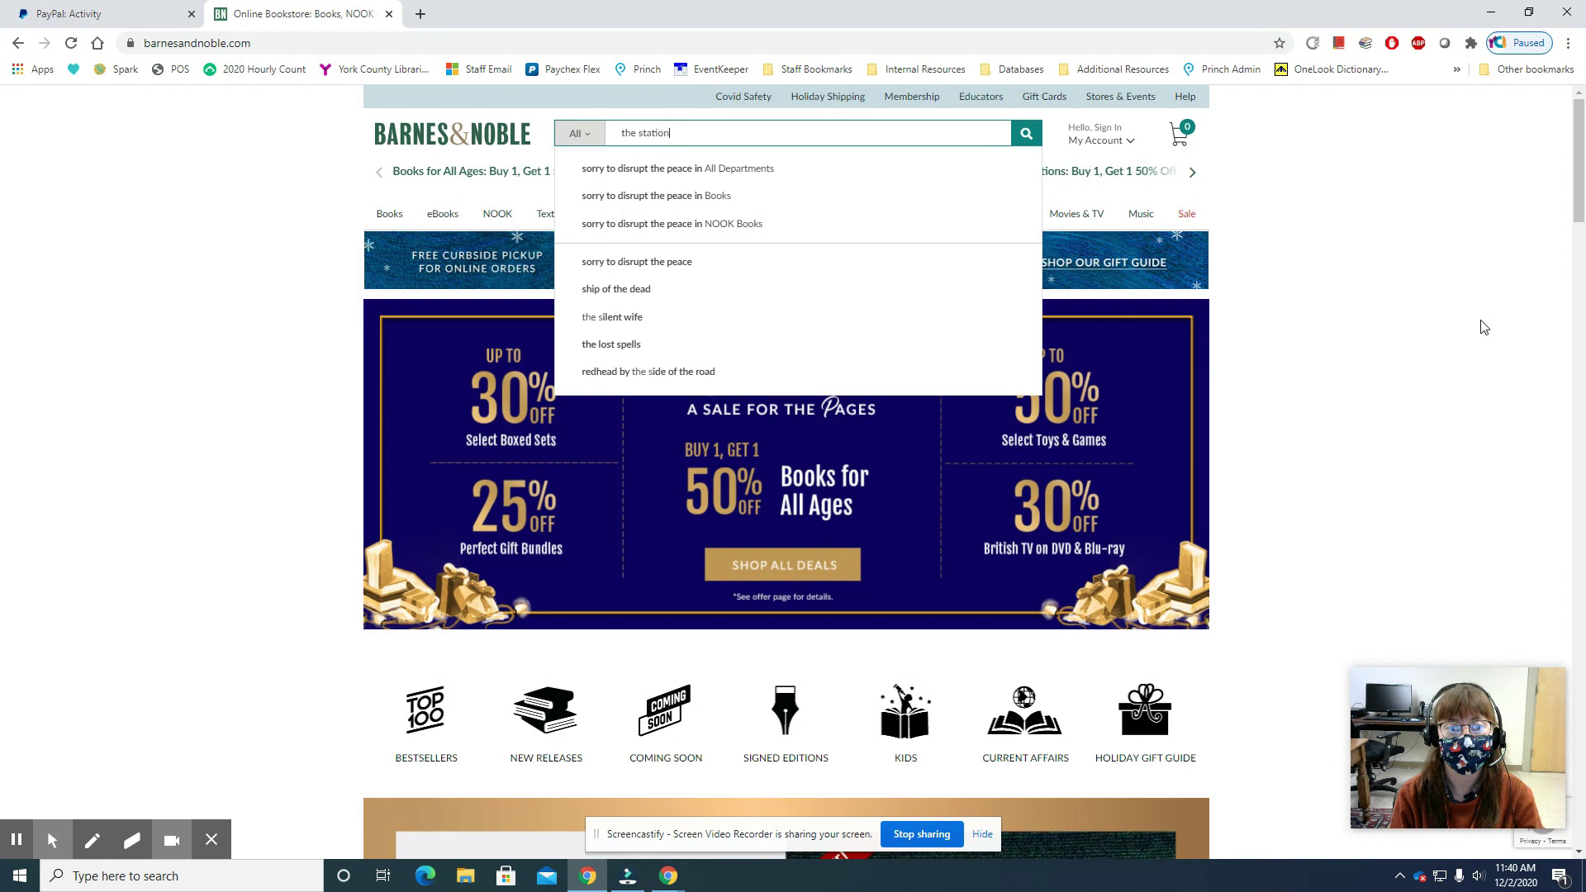
pyautogui.write('ary shop')
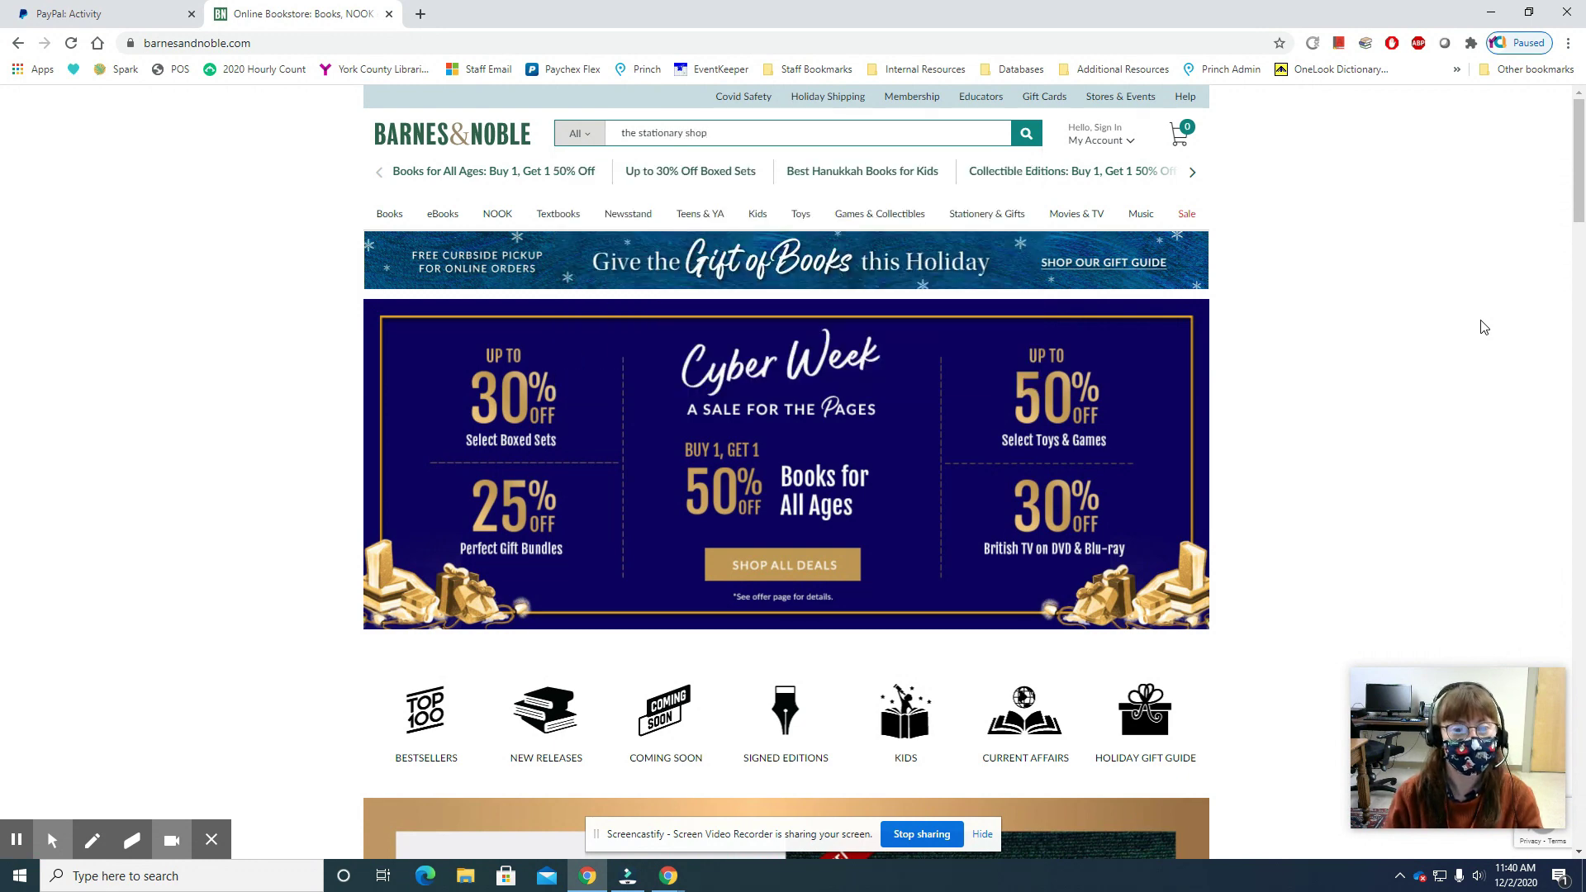
pyautogui.click(1028, 137)
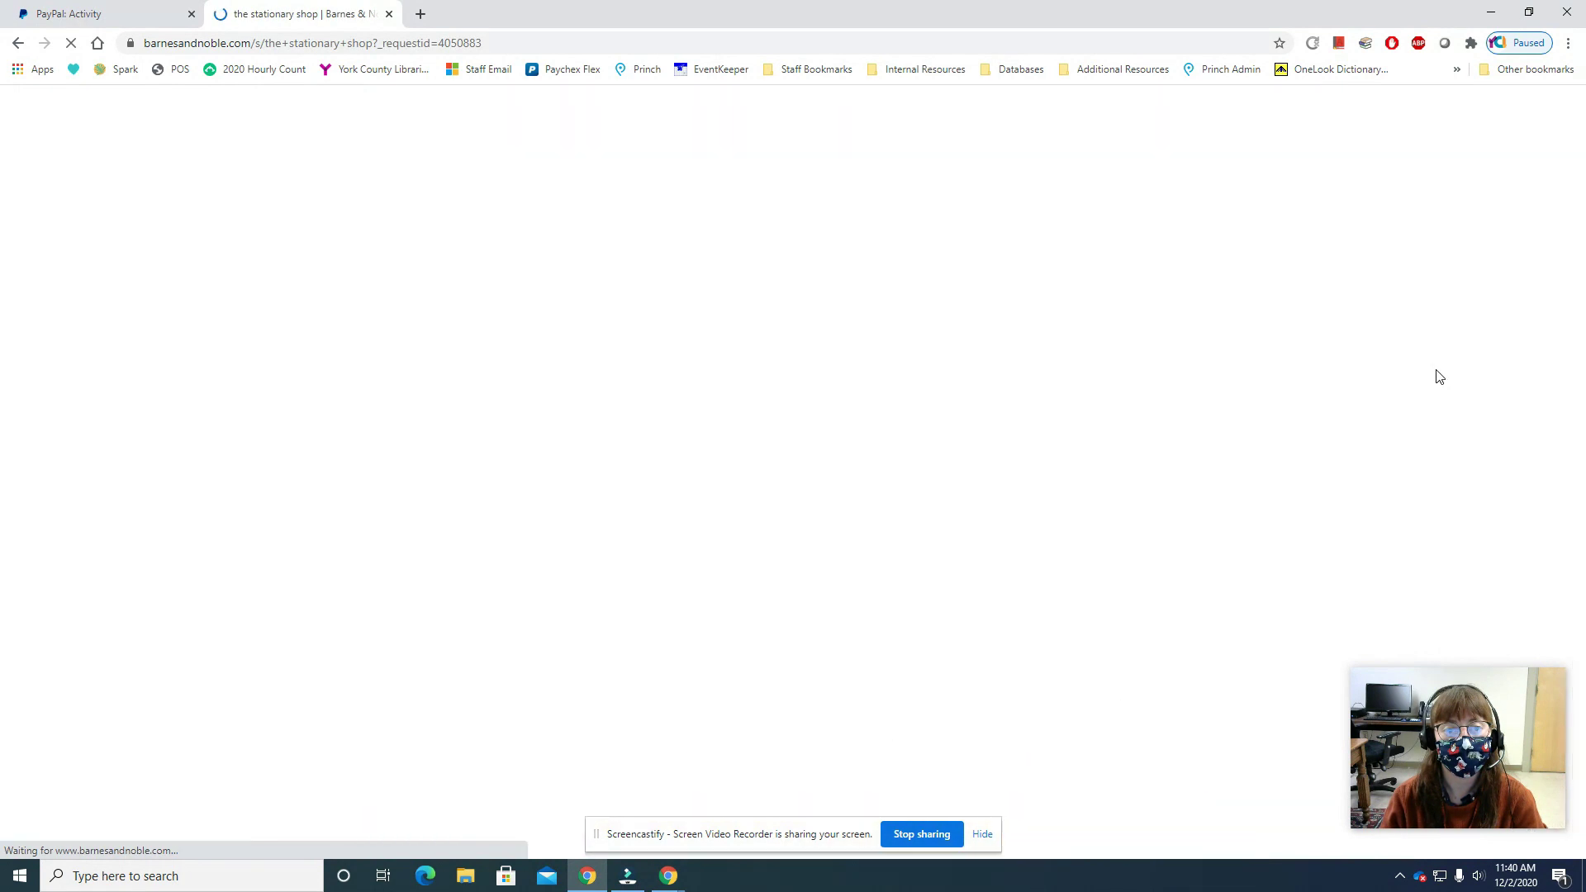
# Open The Stationery Shop paperback, allow location access, add it at $14.99, and view the cart
pyautogui.scroll(-2, 746, 417)
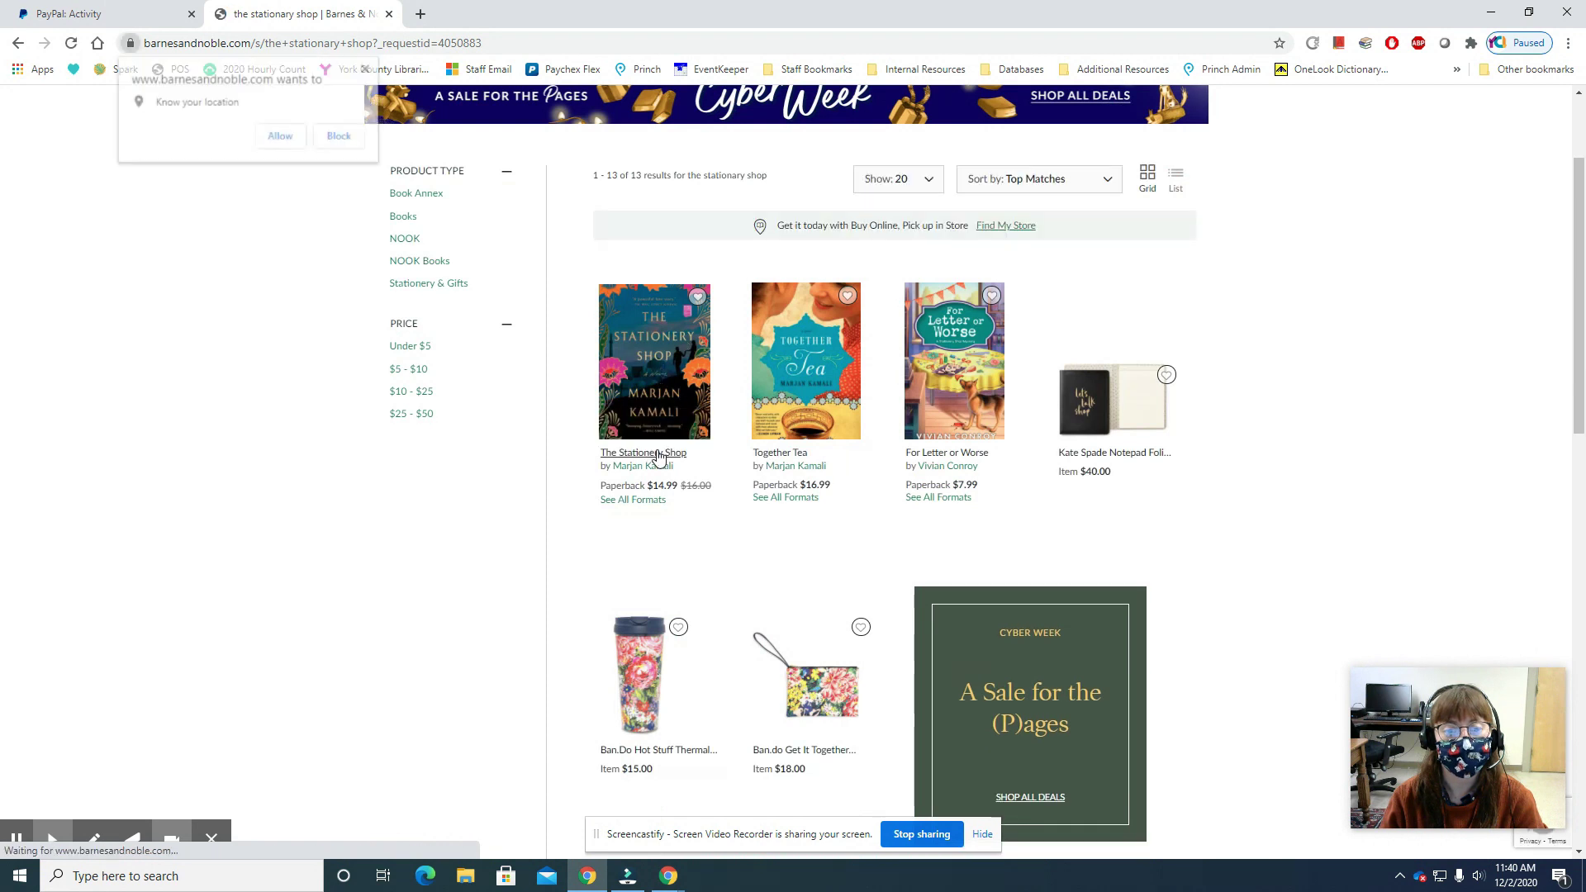
pyautogui.click(652, 453)
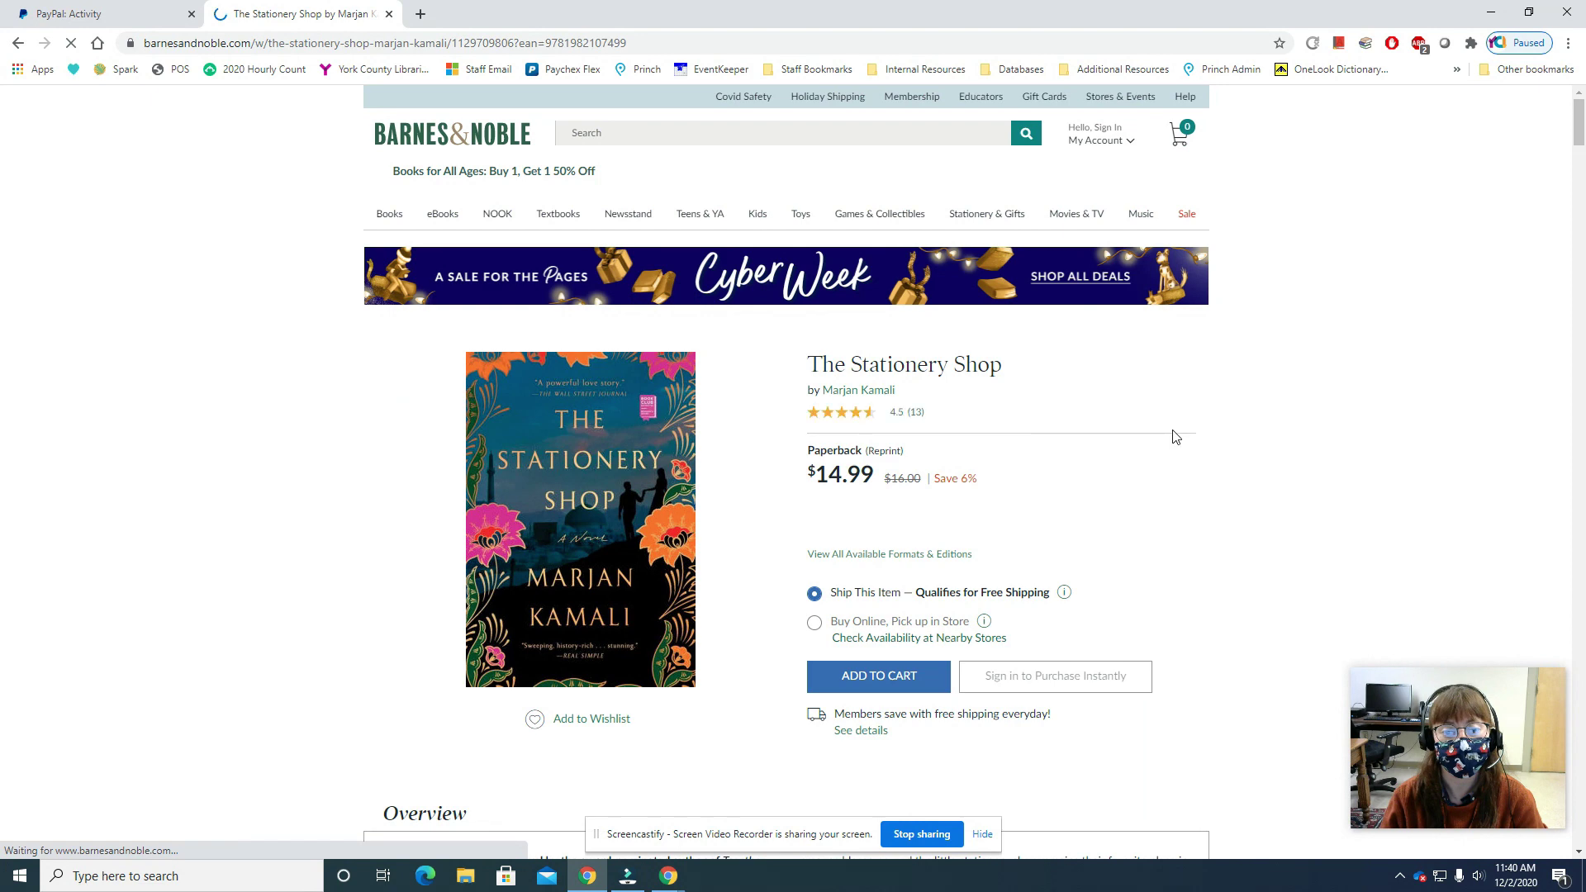
pyautogui.scroll(-2, 1173, 436)
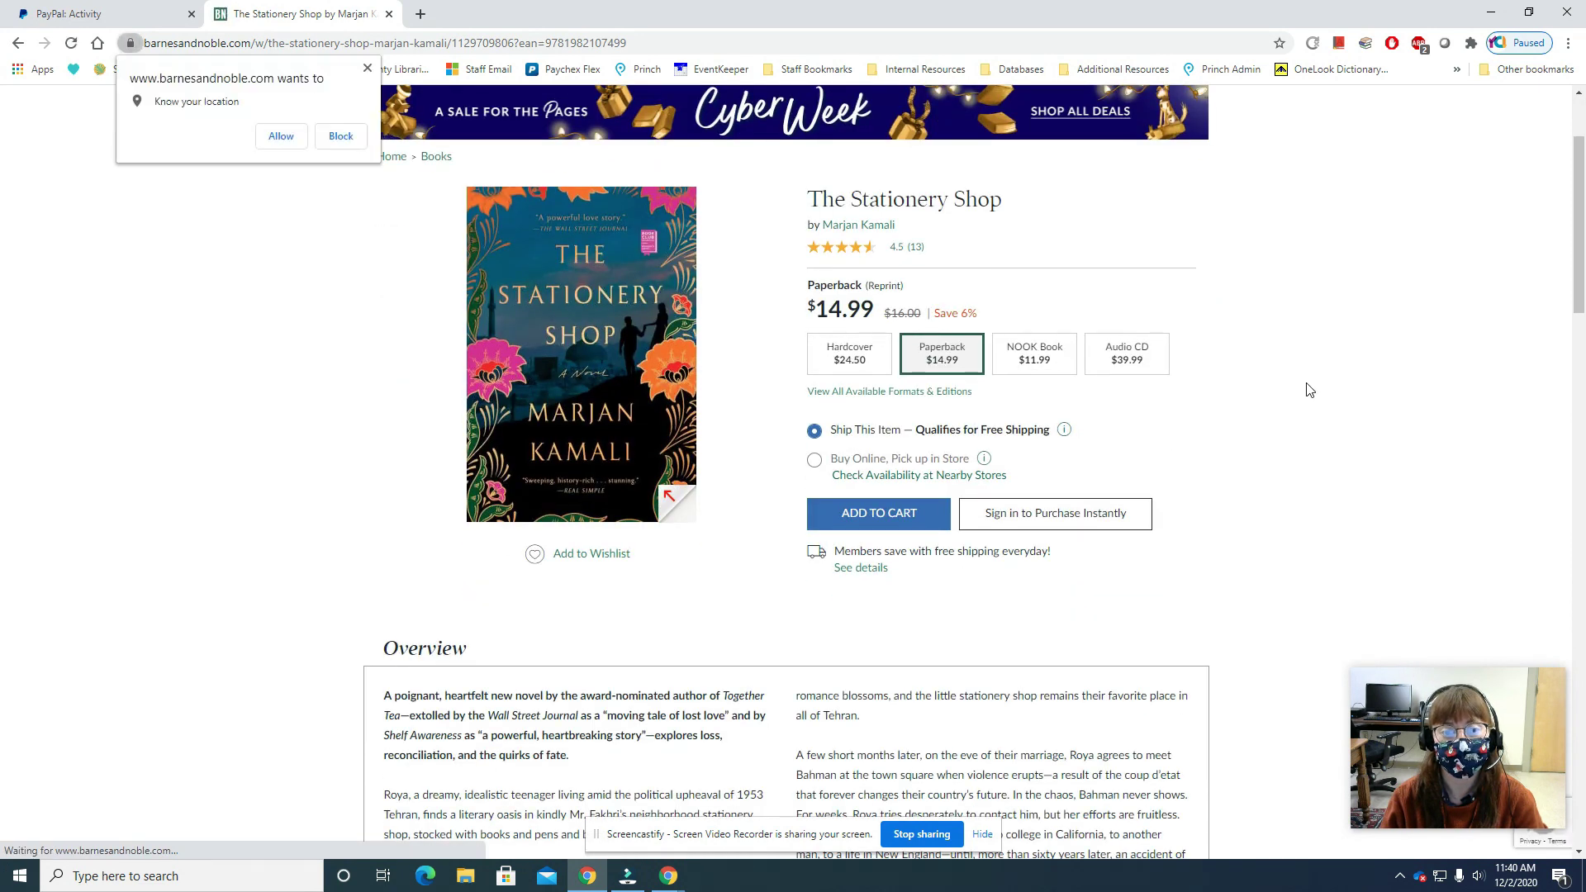
pyautogui.click(281, 137)
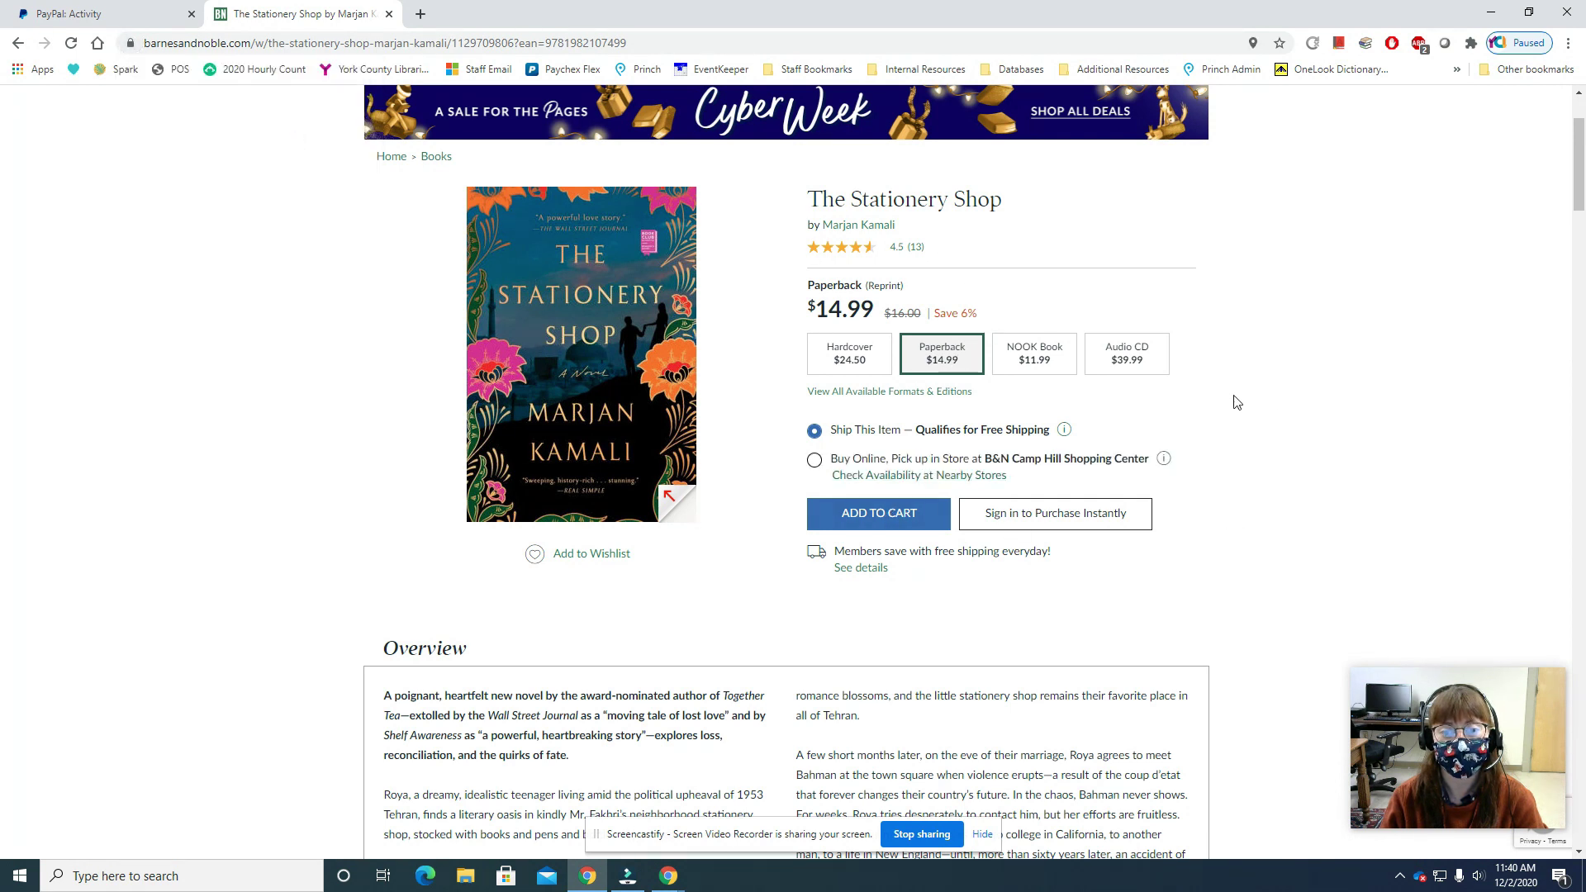
pyautogui.click(893, 518)
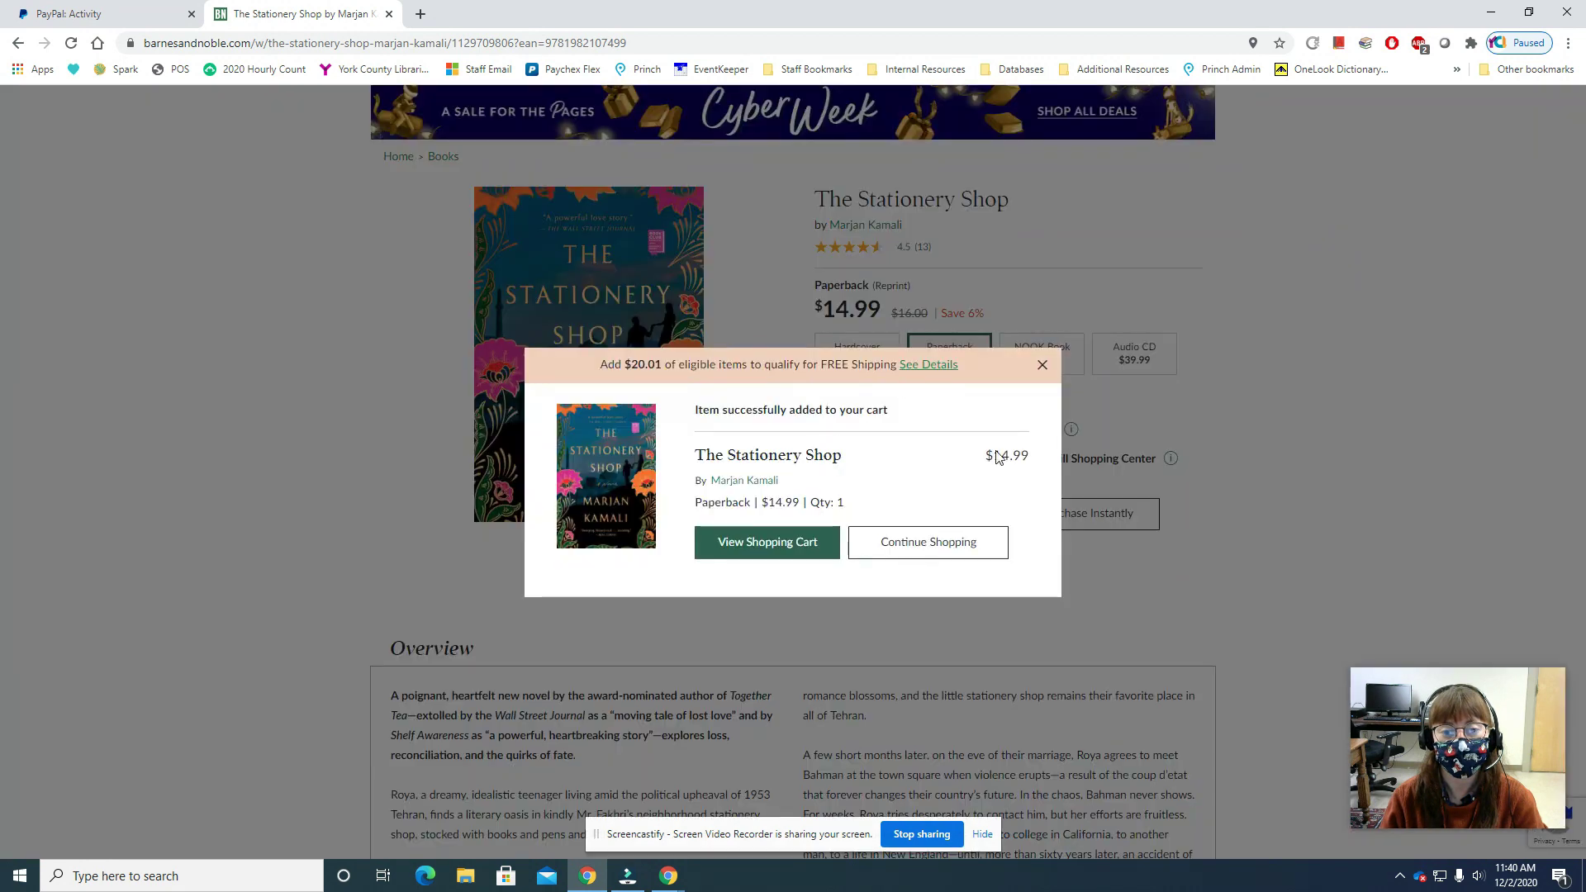
pyautogui.click(788, 548)
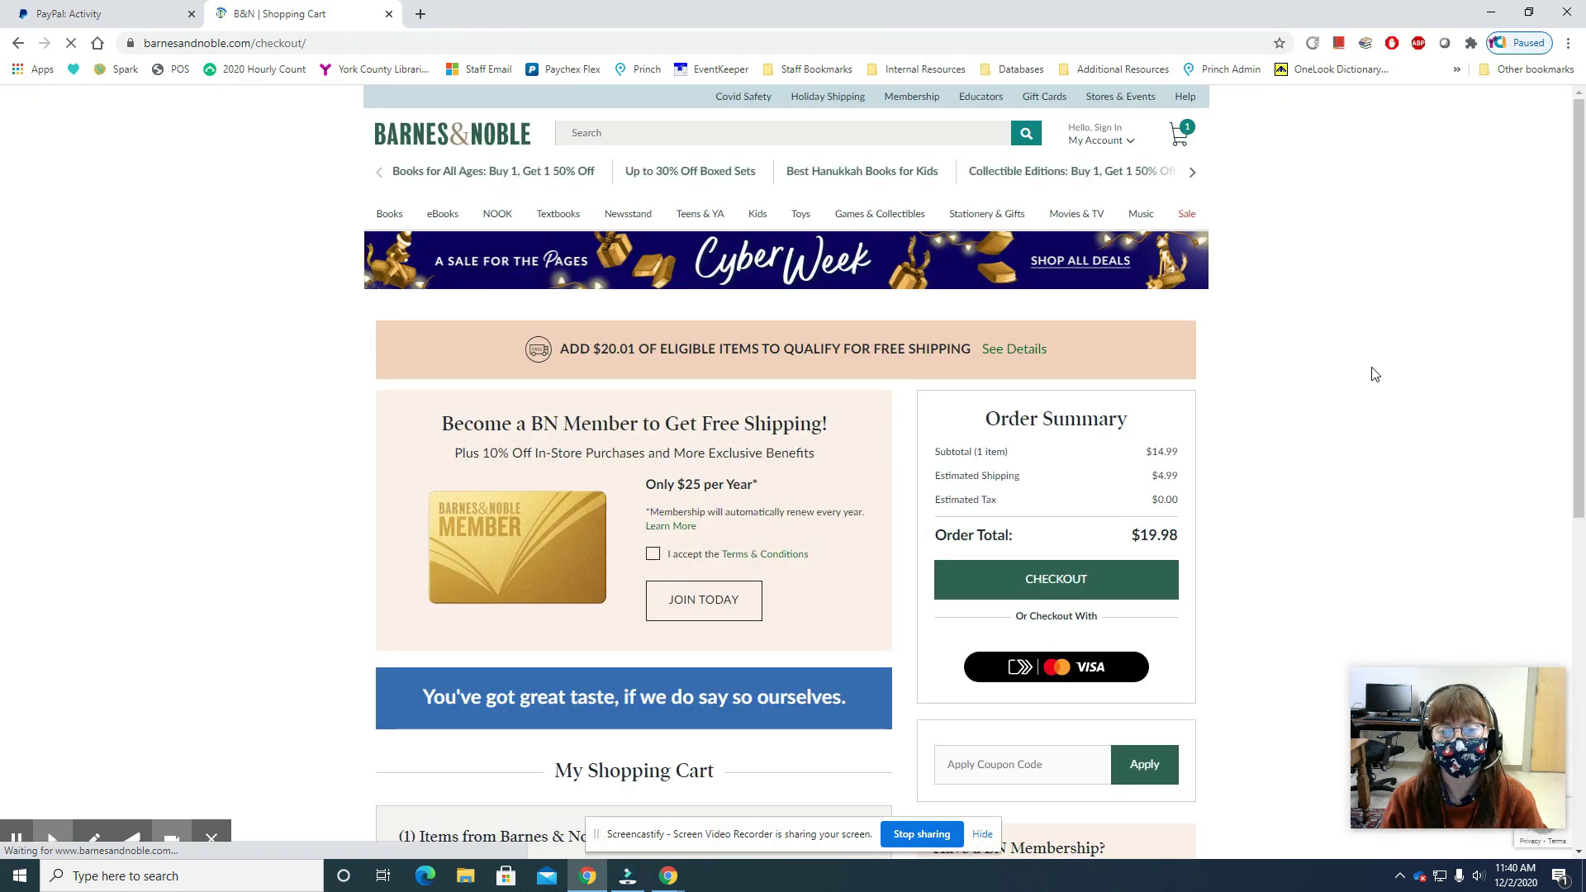
# Review the $19.98 order summary and start checkout with PayPal
pyautogui.scroll(-2, 1374, 373)
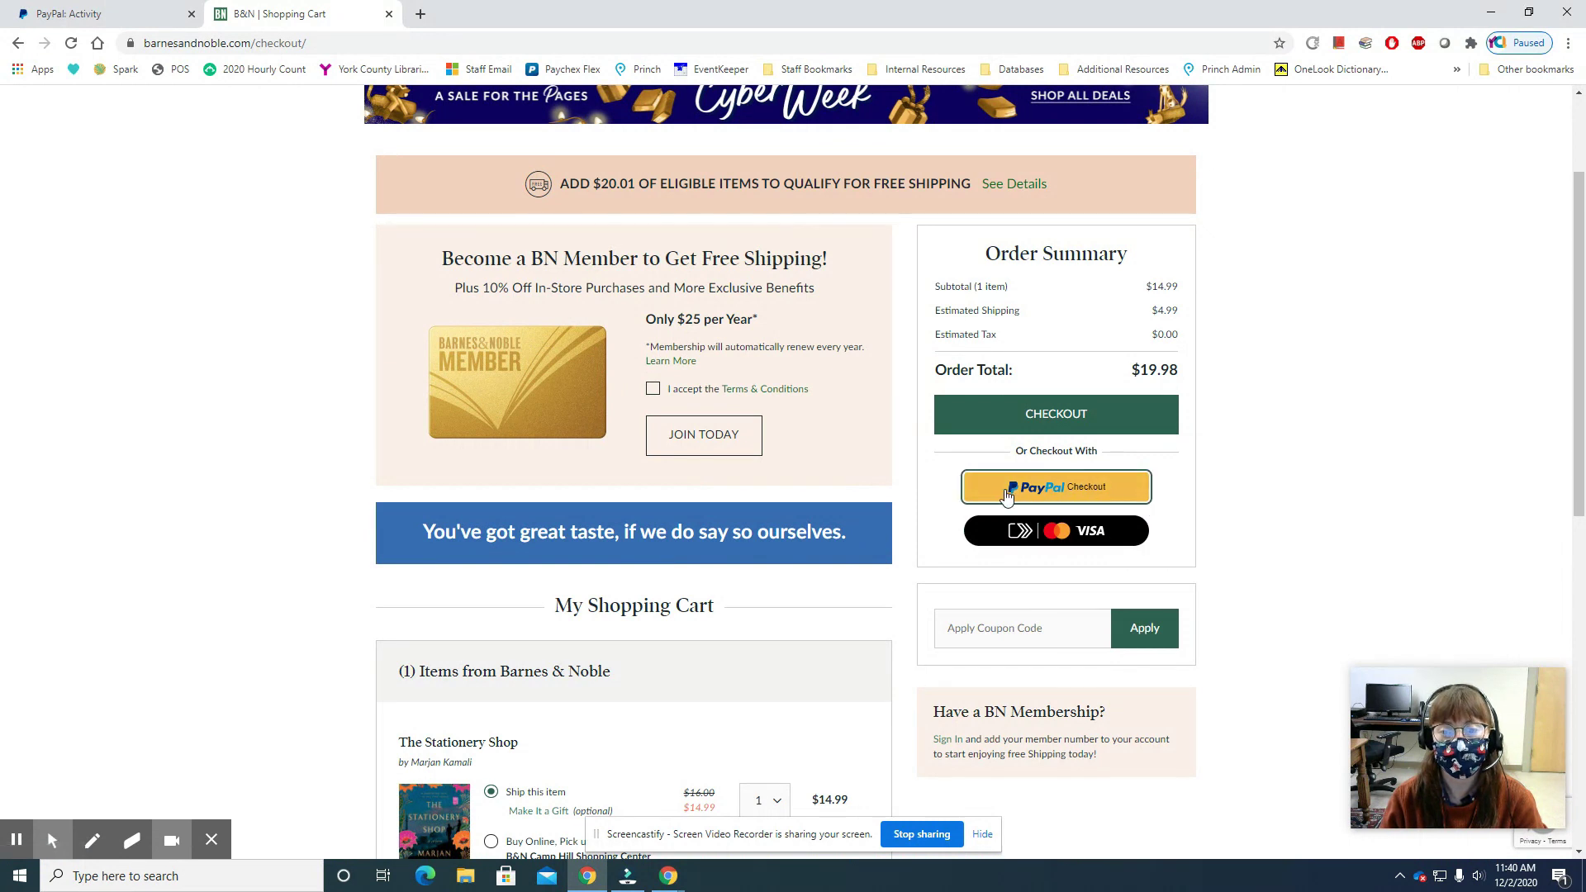
pyautogui.click(1090, 494)
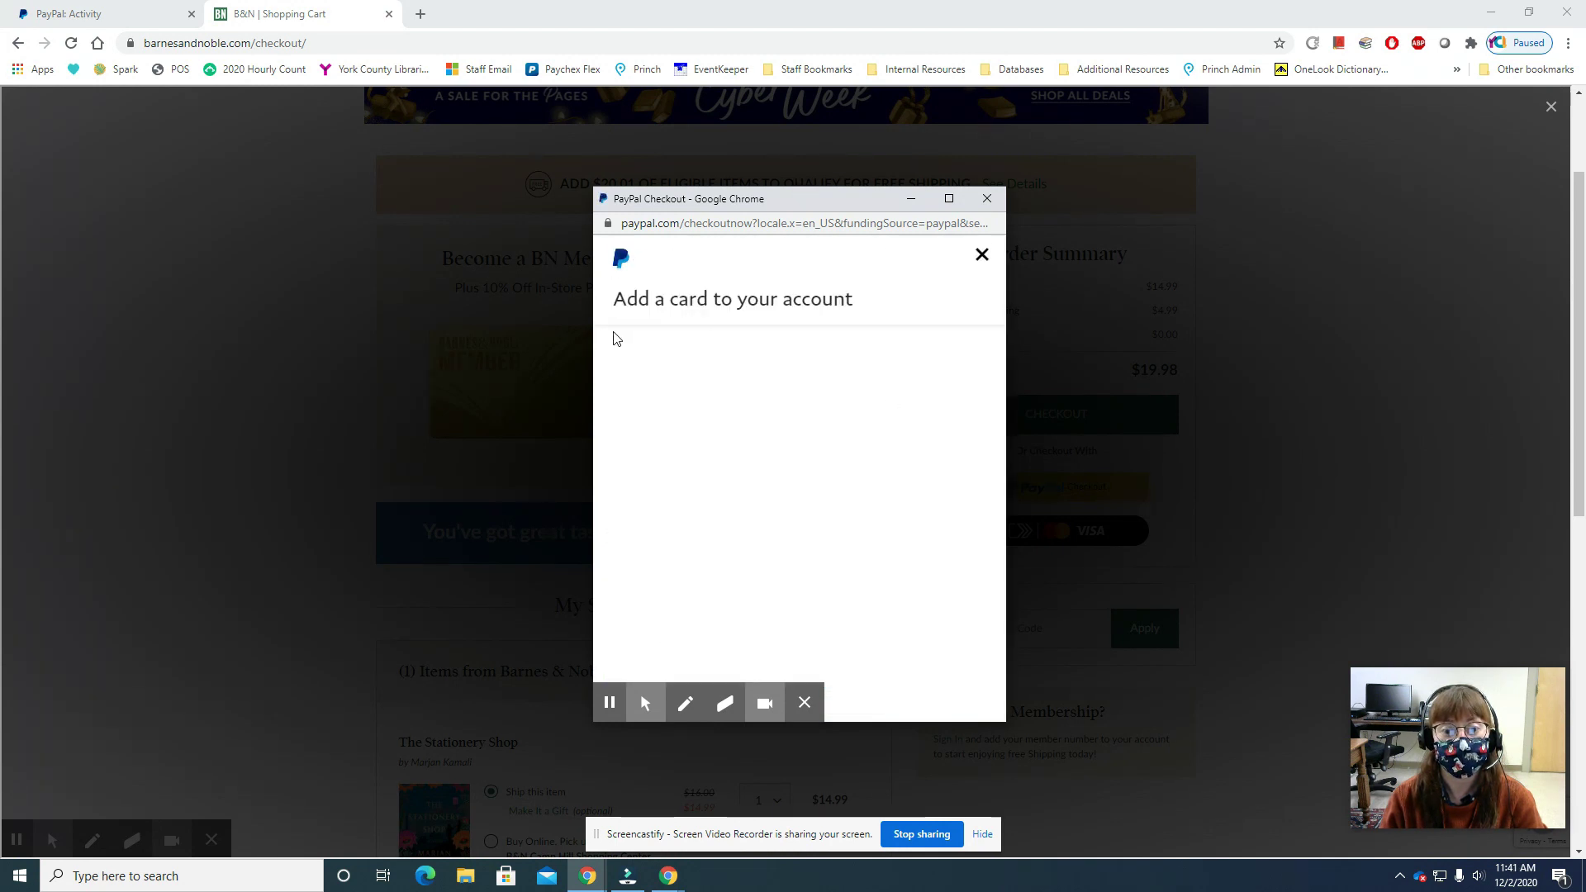
# Check the PayPal activity page, relaunch the $19.98 PayPal checkout window, then close it
pyautogui.click(129, 19)
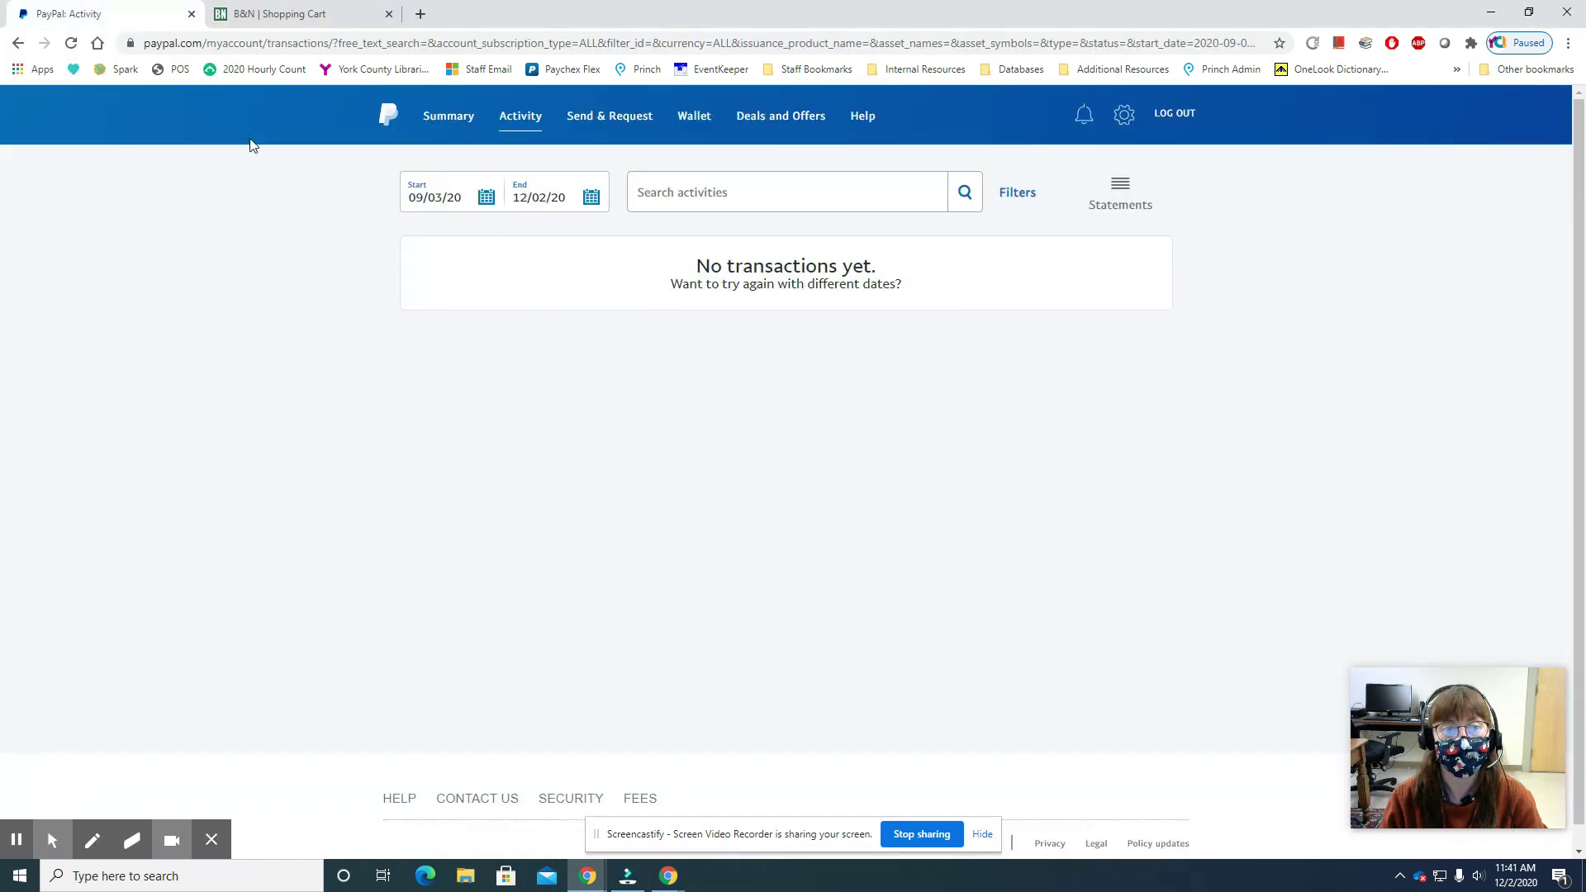
pyautogui.click(280, 17)
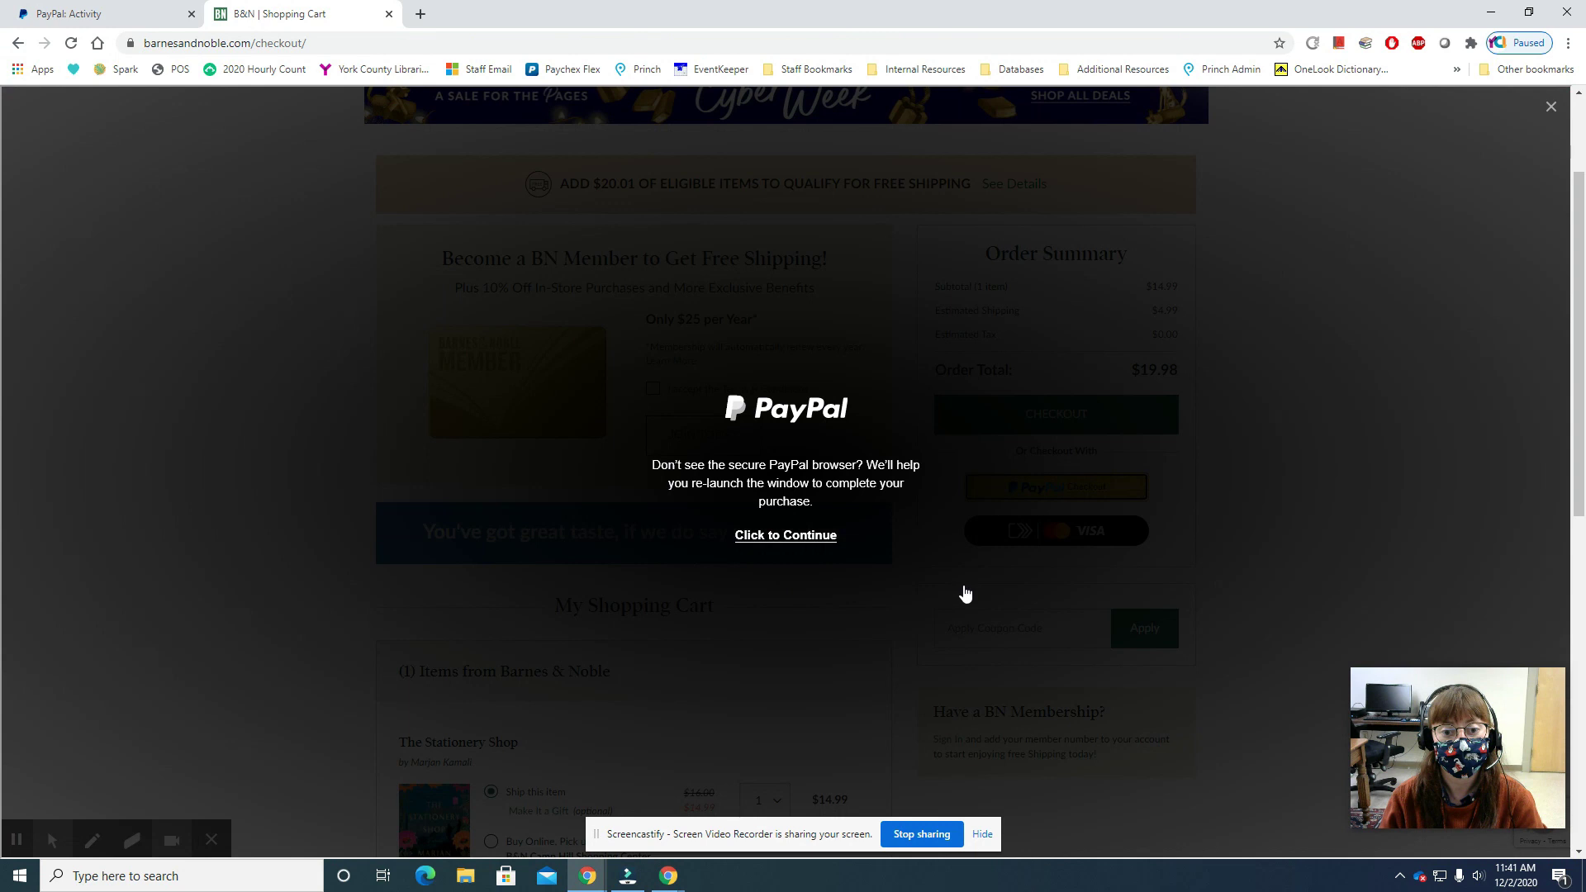
pyautogui.click(813, 537)
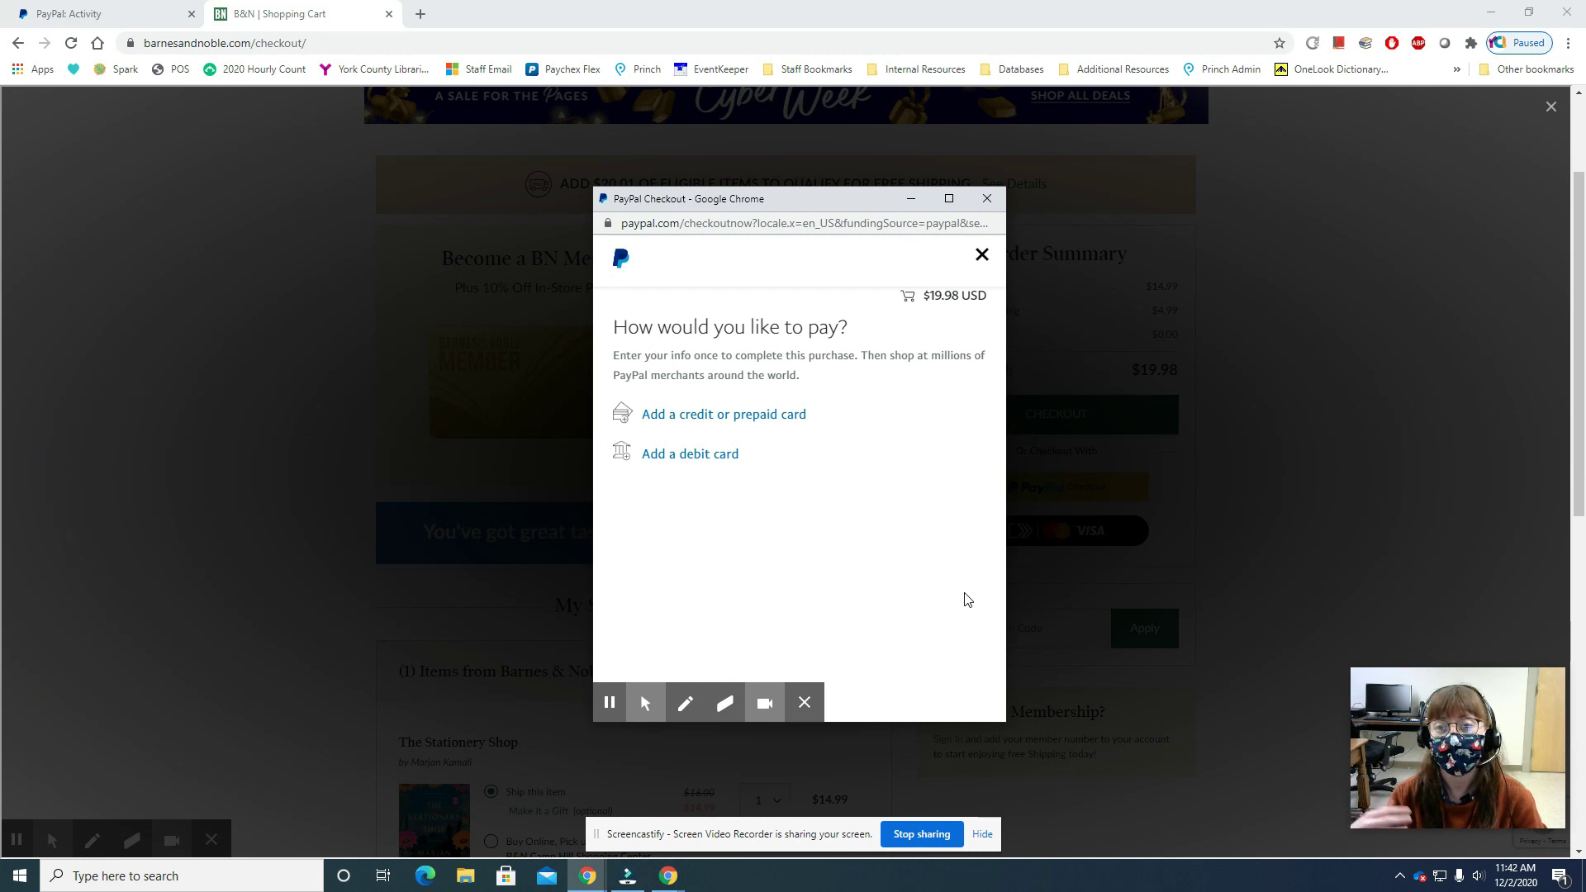
pyautogui.click(987, 199)
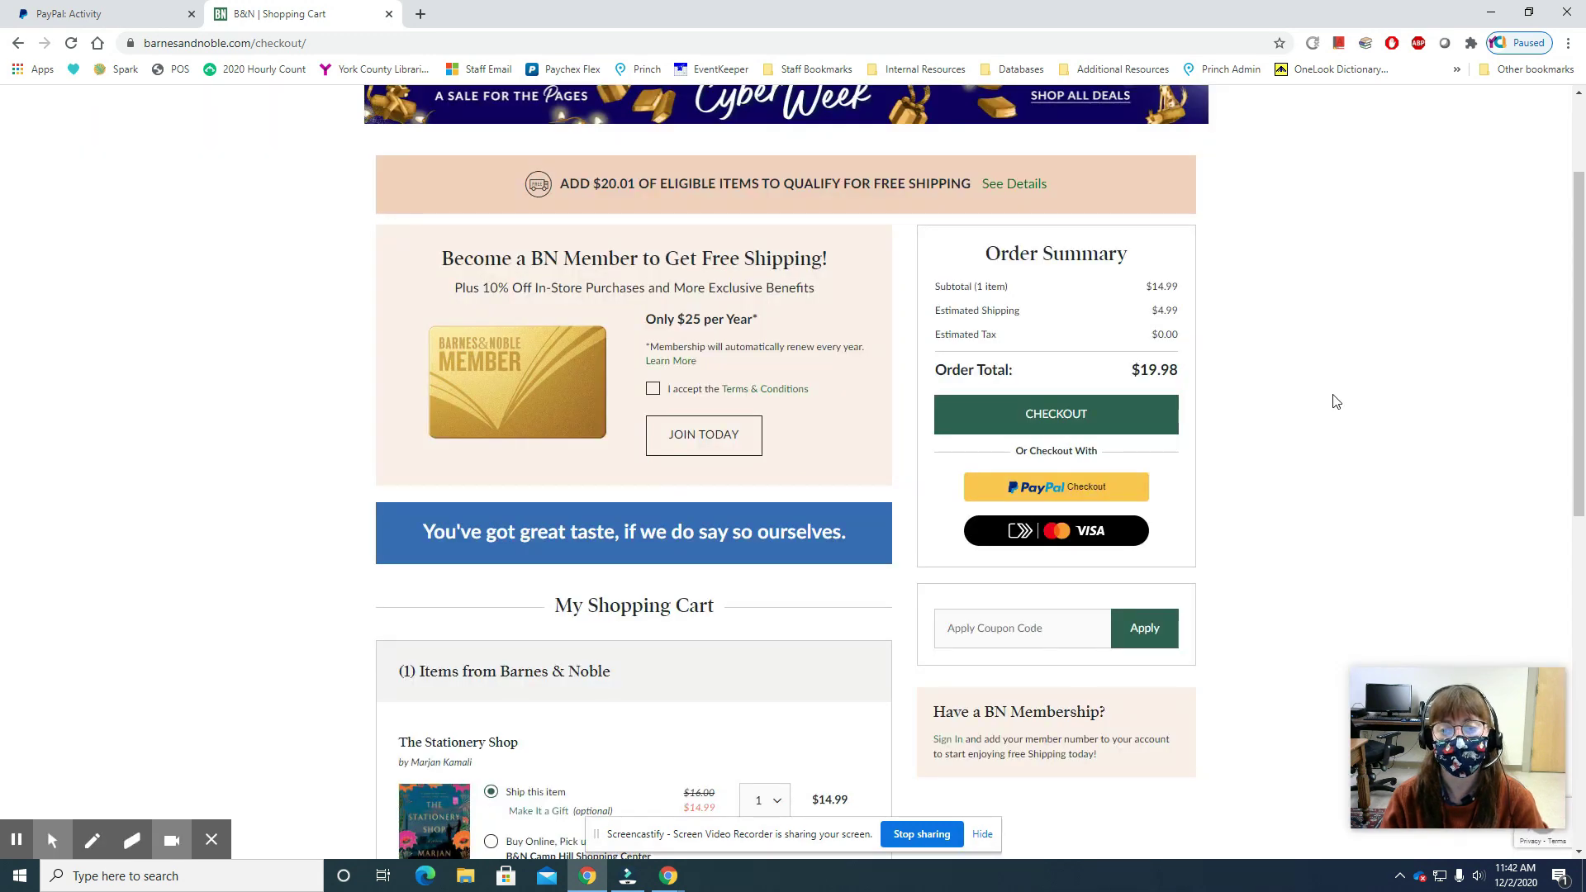